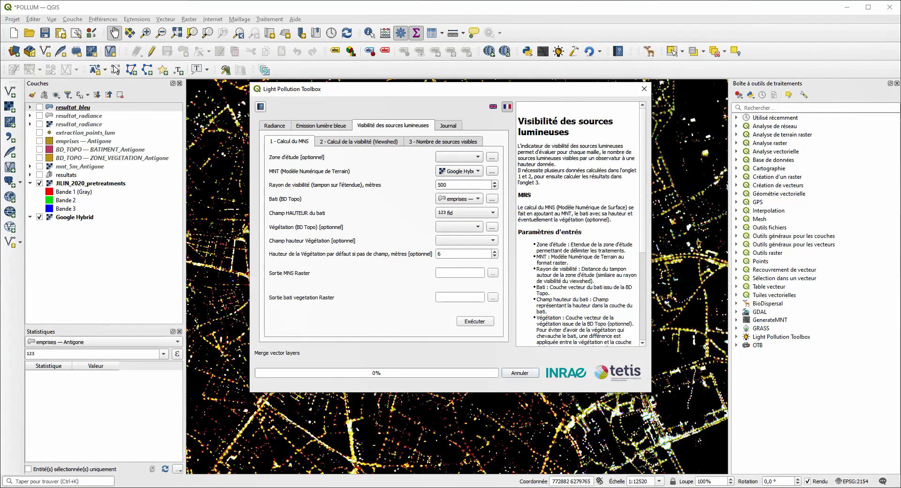
# Review the parameters of the viewshed calculation and the visible-sources count, and return to the MNS calculation
pyautogui.click(355, 142)
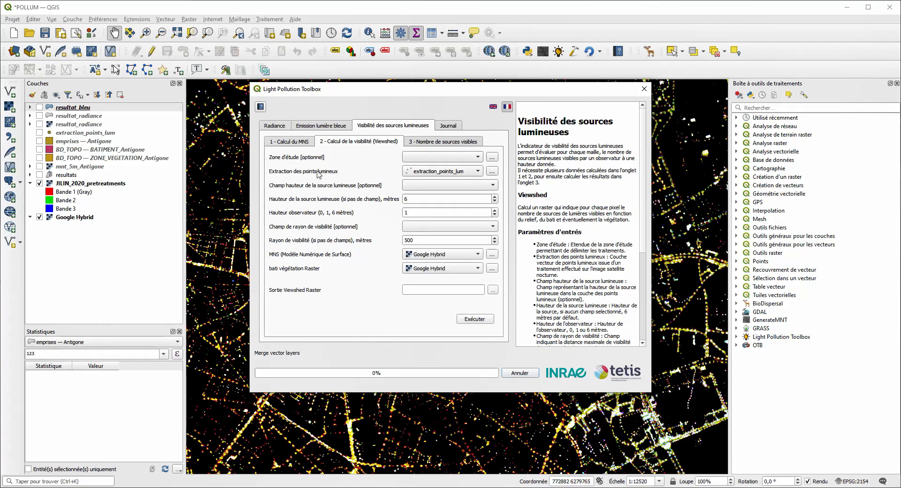
pyautogui.click(423, 142)
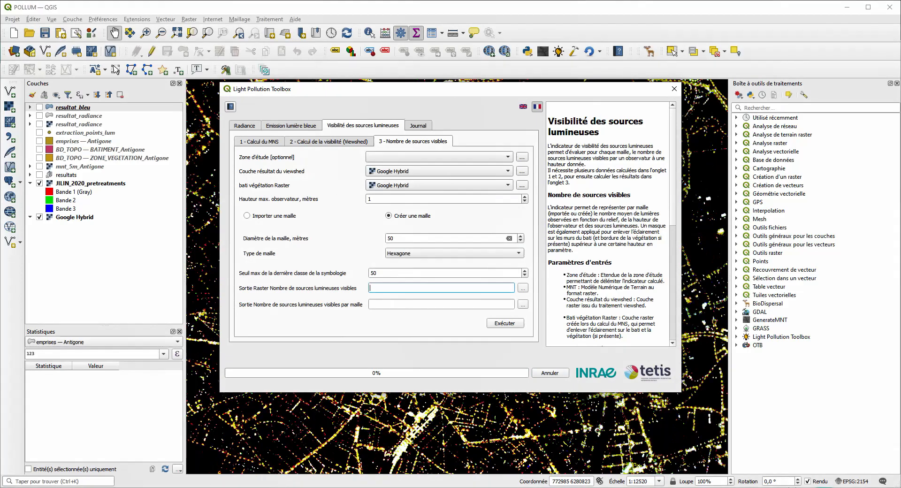
pyautogui.click(259, 142)
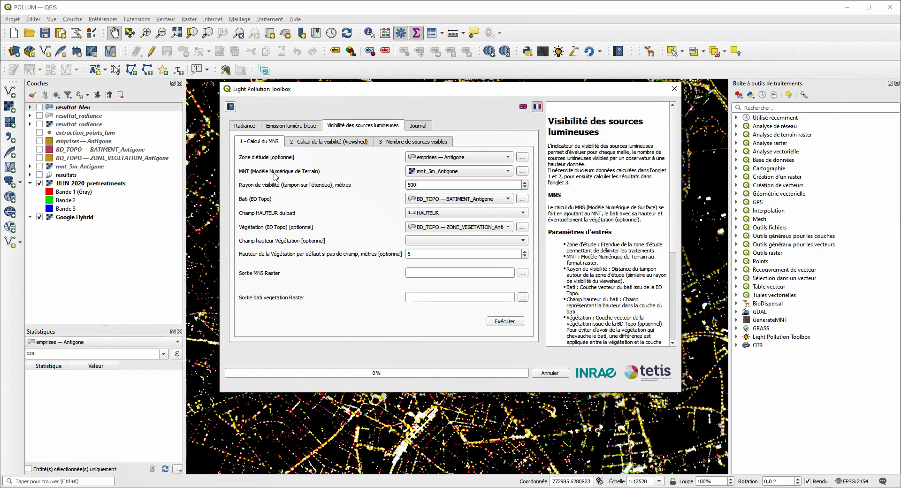
# Choose emprises — Antigone as the study area and mnt_5m_Antigone as the terrain model
pyautogui.click(448, 160)
pyautogui.click(448, 159)
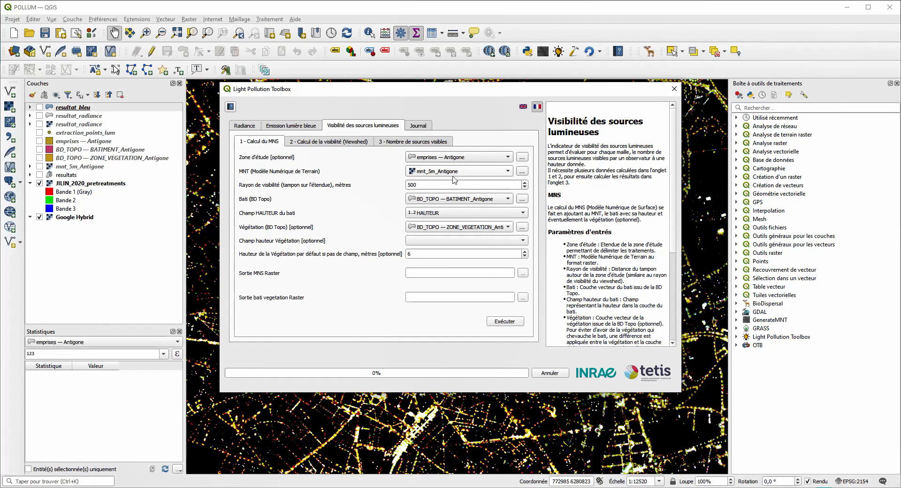
pyautogui.click(456, 176)
pyautogui.click(436, 172)
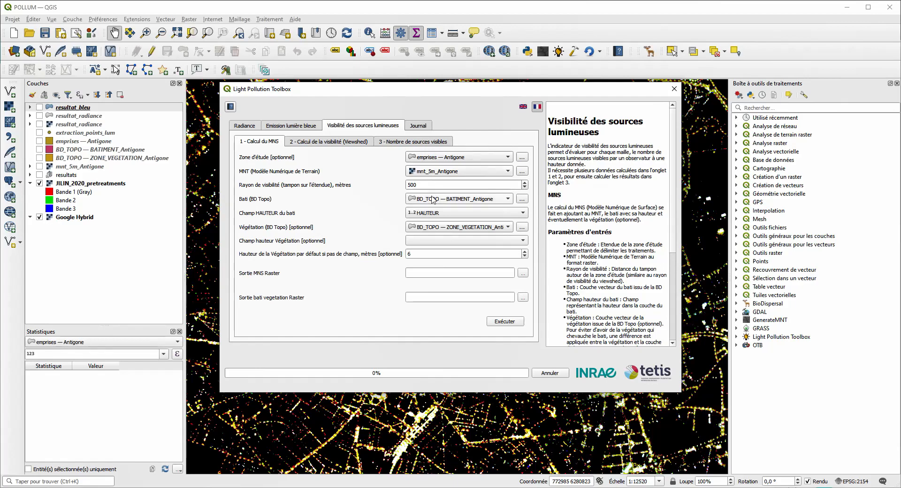
# Keep the visibility radius around the study area at 500 metres
pyautogui.doubleClick(430, 184)
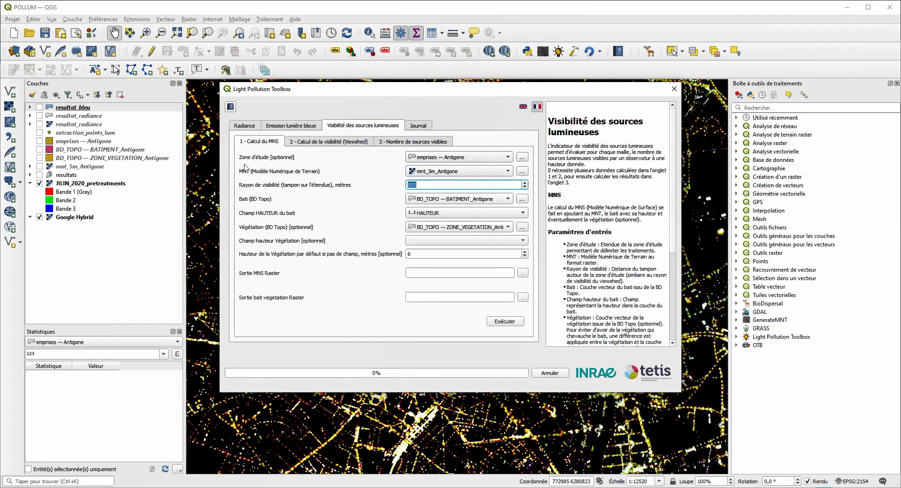
pyautogui.click(429, 186)
pyautogui.doubleClick(442, 188)
pyautogui.click(443, 188)
# Choose BD_TOPO — BATIMENT_Antigone as the building layer and HAUTEUR as its height field
pyautogui.click(456, 200)
pyautogui.click(450, 199)
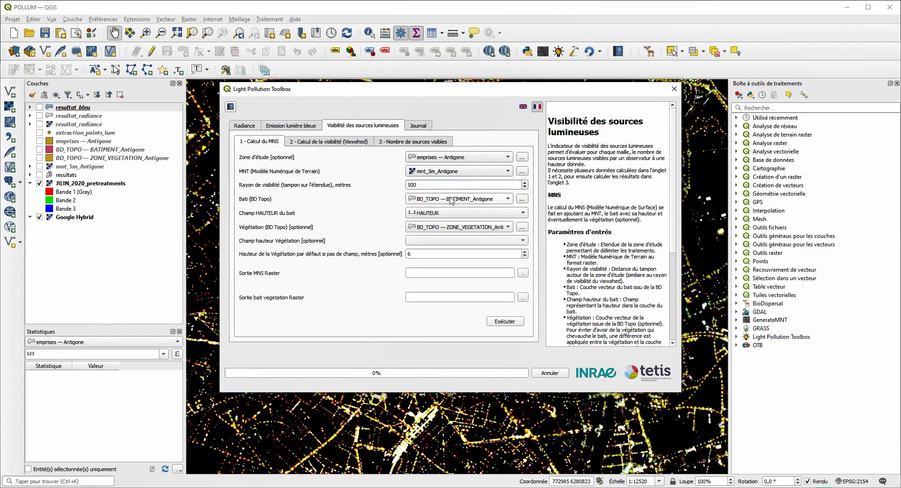
pyautogui.click(437, 215)
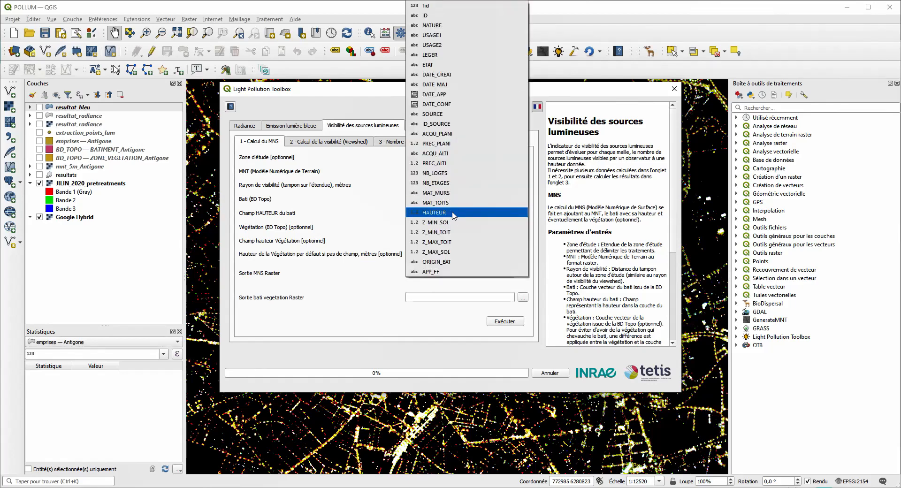
pyautogui.click(454, 214)
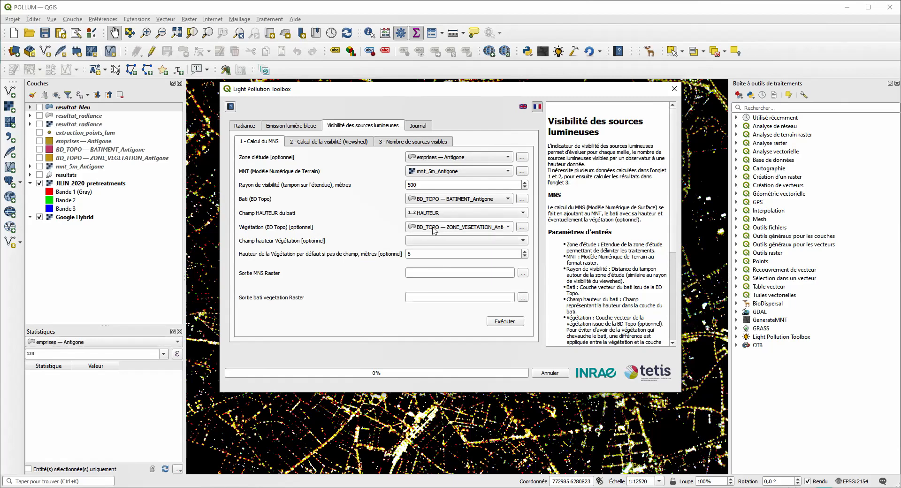
# Choose BD_TOPO — ZONE_VEGETATION_Antigone as the vegetation layer and set the default vegetation height to 6 metres
pyautogui.click(433, 228)
pyautogui.click(434, 229)
pyautogui.click(409, 253)
pyautogui.write('6')
# Leave the vegetation height field empty
pyautogui.click(471, 248)
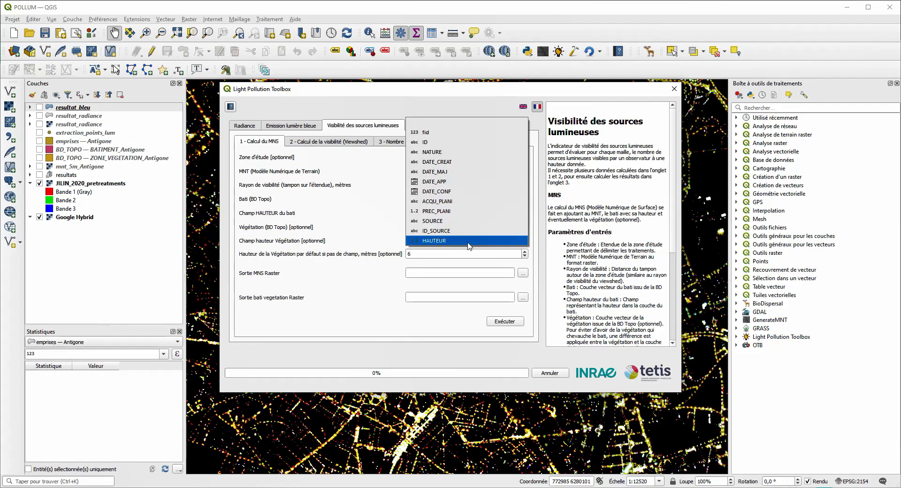
pyautogui.click(427, 124)
pyautogui.press('Tab')
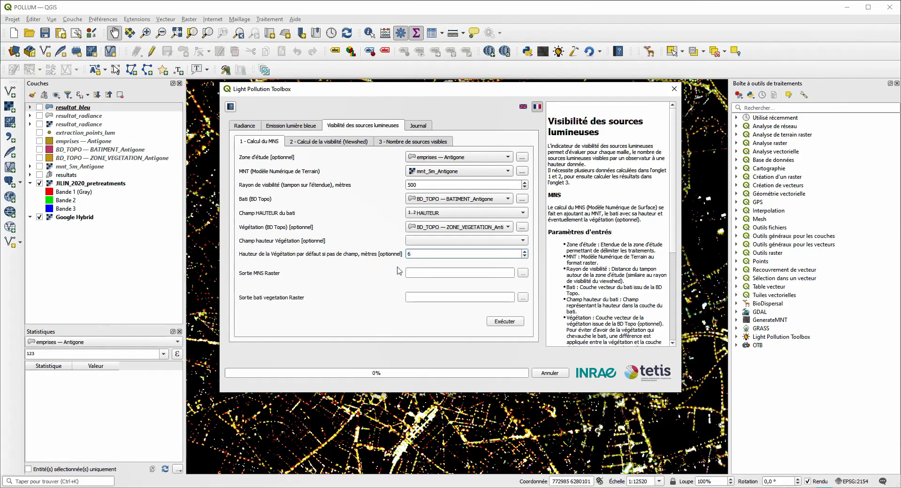
# Reselect BD_TOPO — ZONE_VEGETATION_Antigone as the vegetation layer, with HAUTEUR as its height field
pyautogui.click(469, 228)
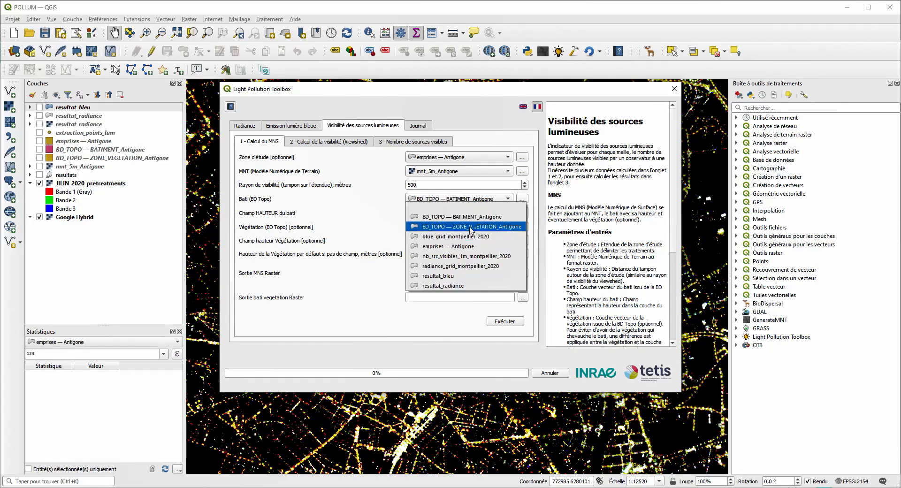
pyautogui.click(470, 227)
pyautogui.click(458, 230)
pyautogui.click(459, 229)
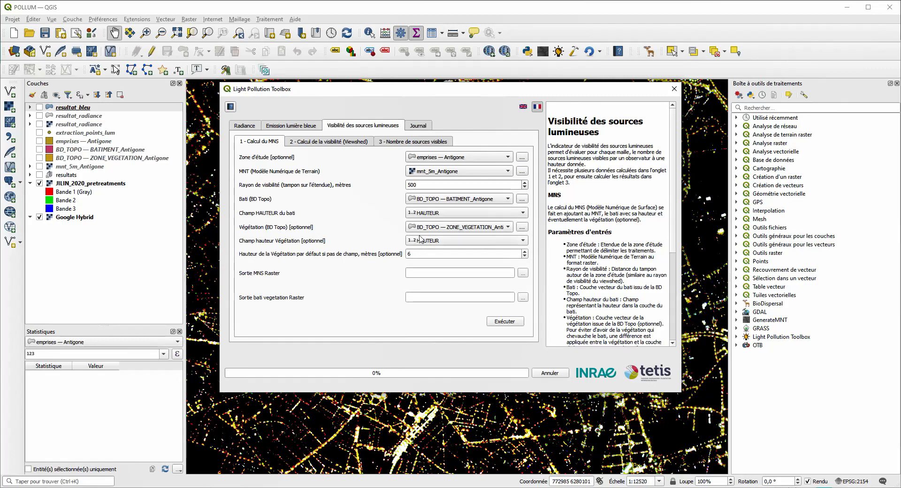
pyautogui.click(431, 255)
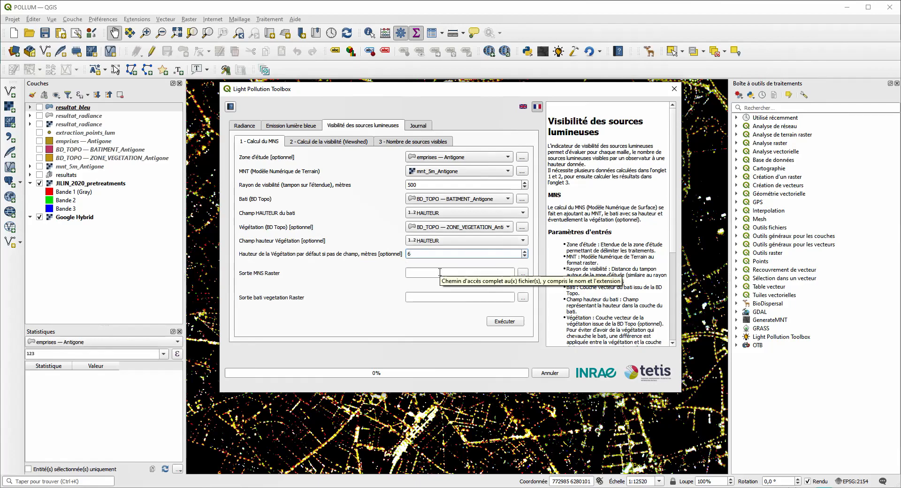
# Set the MNS raster output to a TIF file named resultat_mns in the indicators_light_pollution folder
pyautogui.click(503, 274)
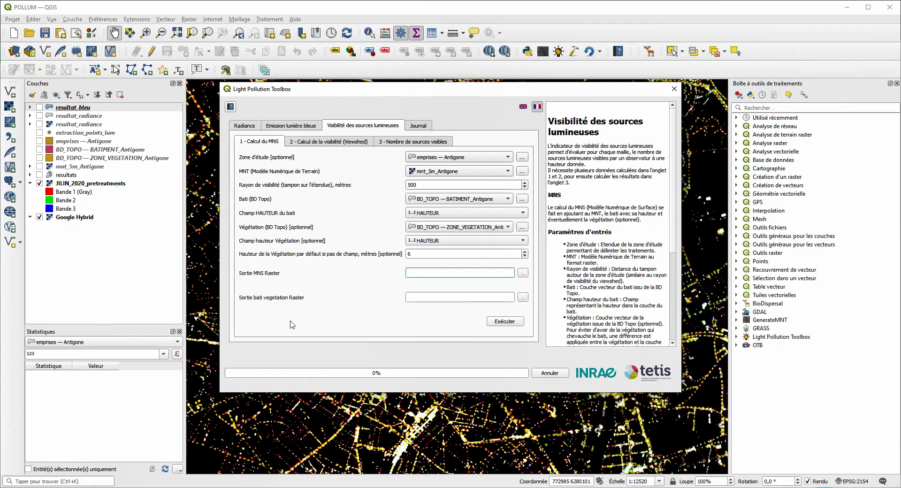
pyautogui.click(435, 296)
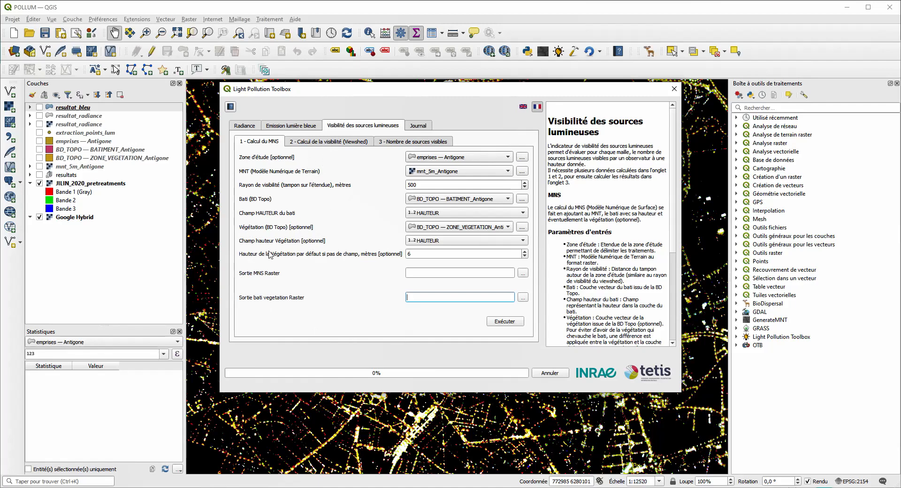
pyautogui.click(524, 273)
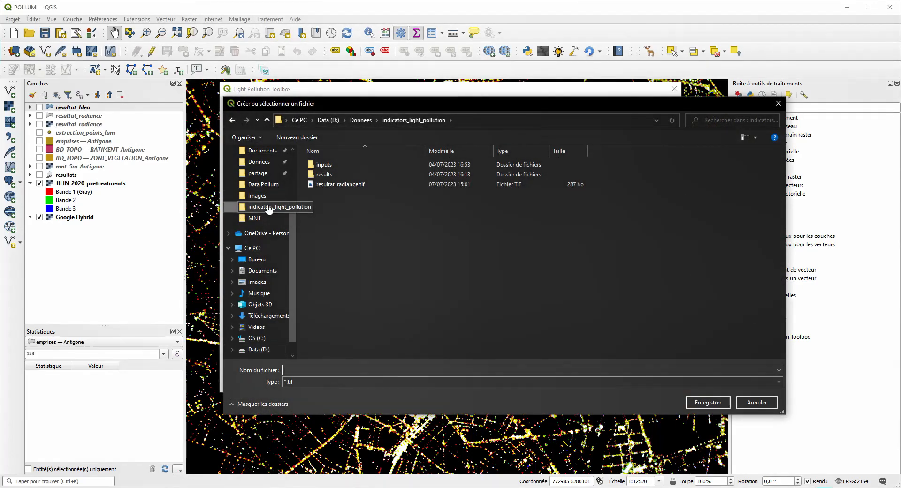
pyautogui.click(347, 369)
pyautogui.write('re')
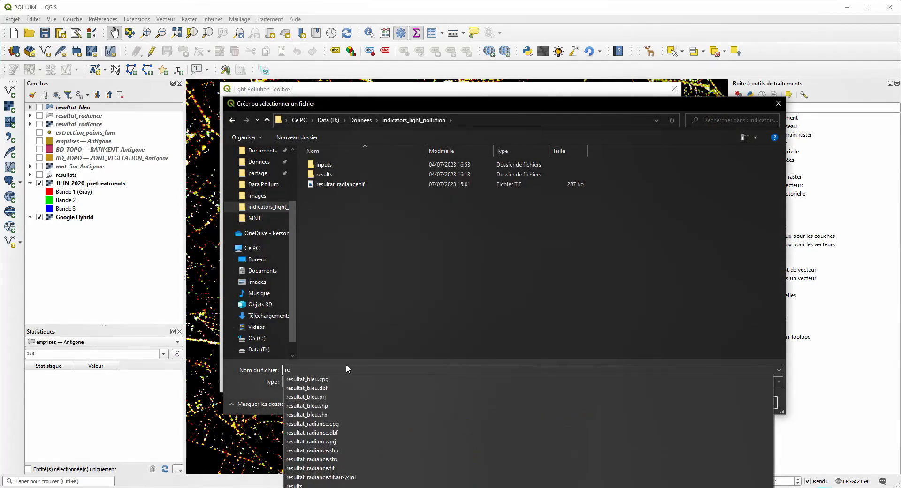
pyautogui.write('sultat_mns')
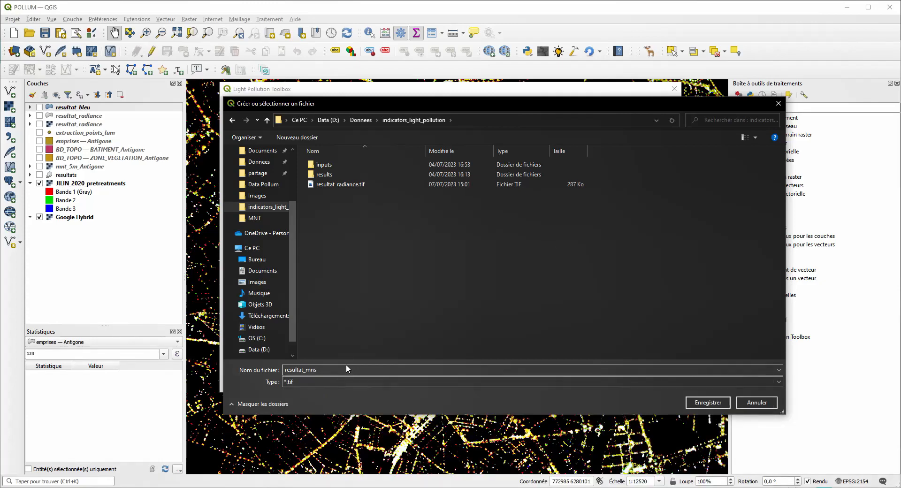
pyautogui.press('Return')
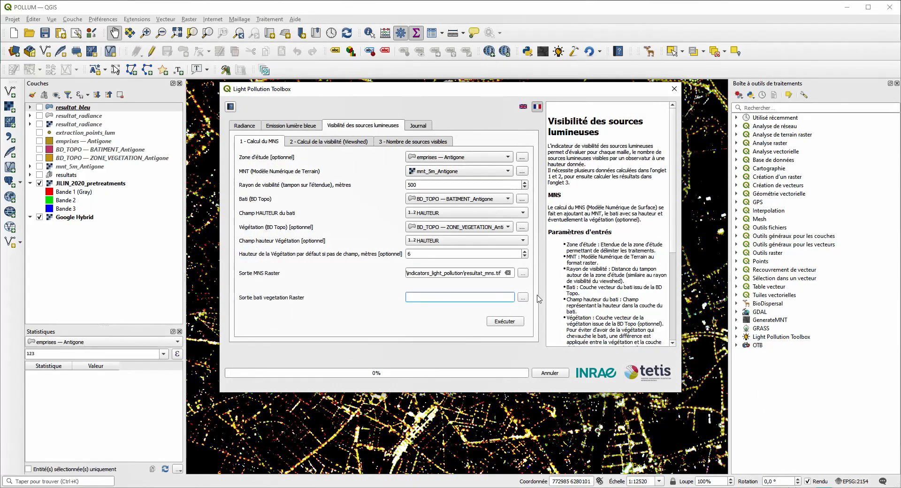
# Set the building and vegetation raster output to resultat_raster_bati in the indicators_light_pollution folder and run the MNS calculation
pyautogui.click(508, 297)
pyautogui.click(522, 297)
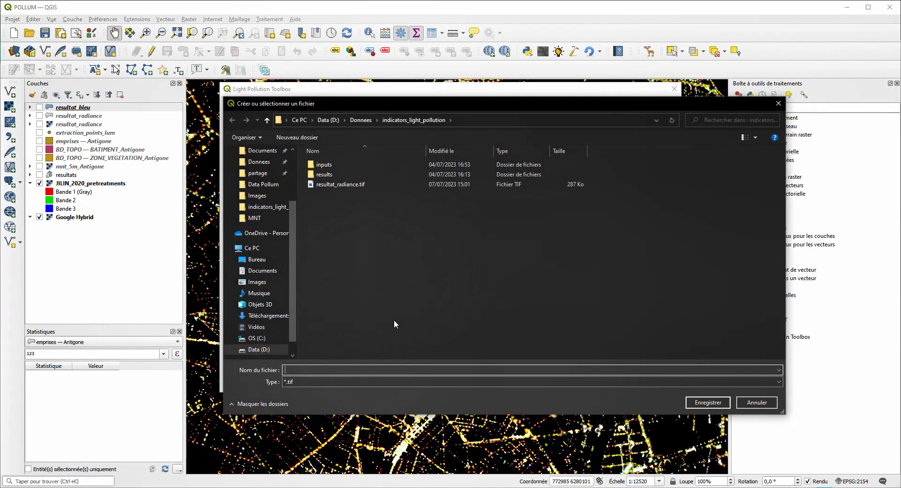
pyautogui.write('result')
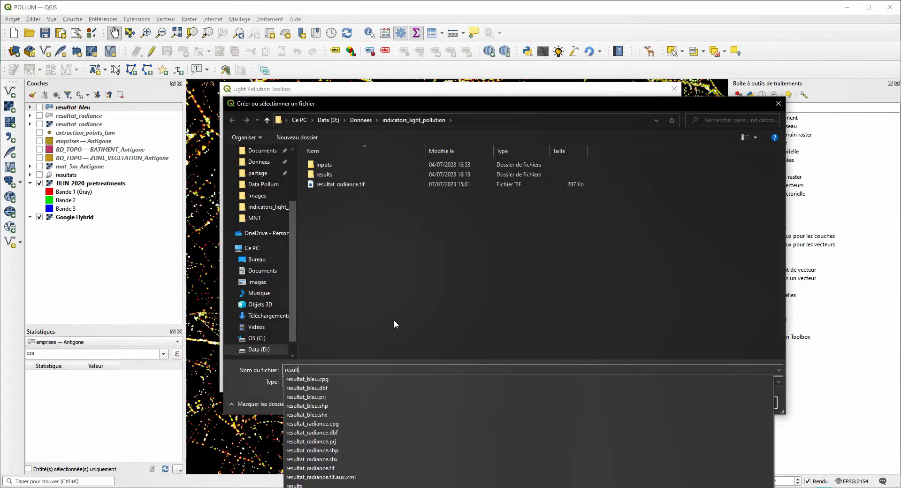
pyautogui.write('at_raste')
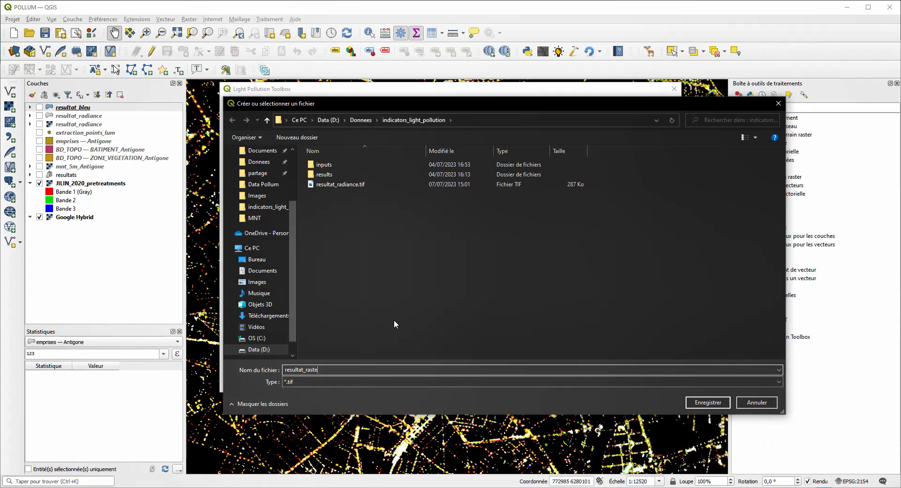
pyautogui.write('r_bar')
pyautogui.write('i')
pyautogui.press('Return')
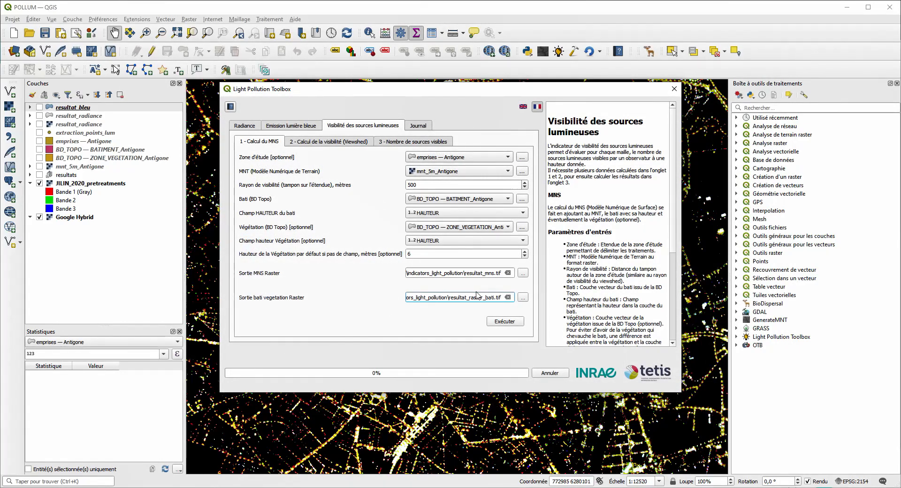
pyautogui.click(518, 324)
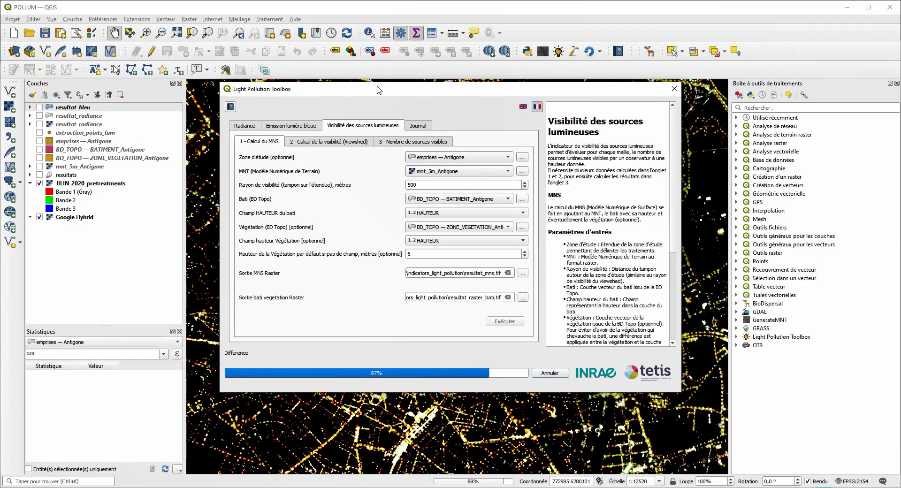
# Close the Light Pollution Toolbox and hide the JILIN_2020_pretreatments, resultat_mns and Google Hybrid layers
pyautogui.click(674, 88)
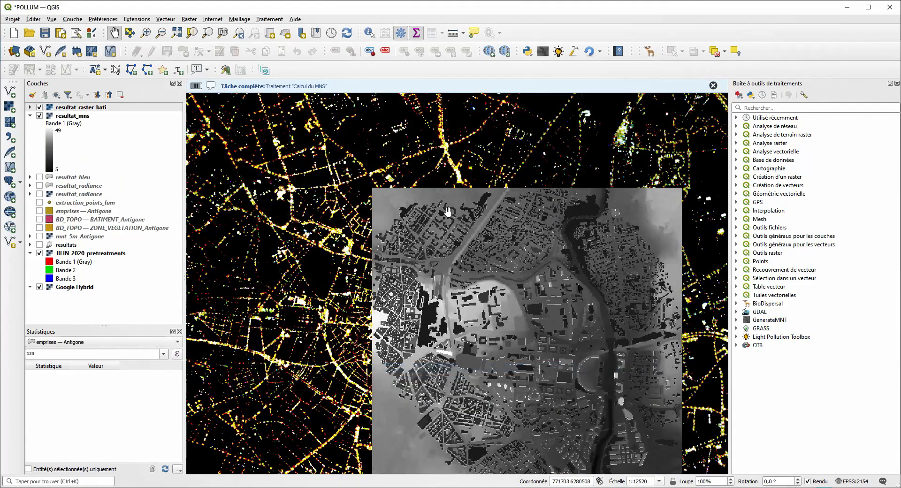
pyautogui.click(40, 253)
pyautogui.click(30, 253)
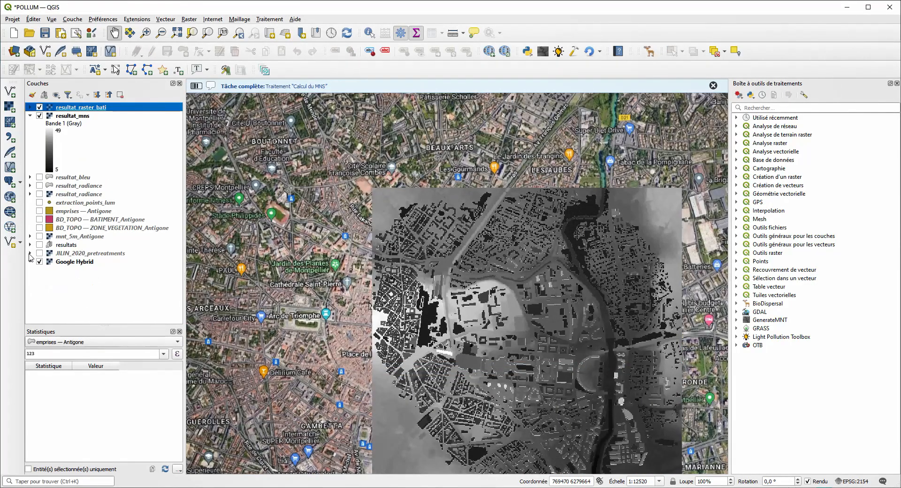
pyautogui.moveTo(502, 357); pyautogui.dragTo(396, 271)
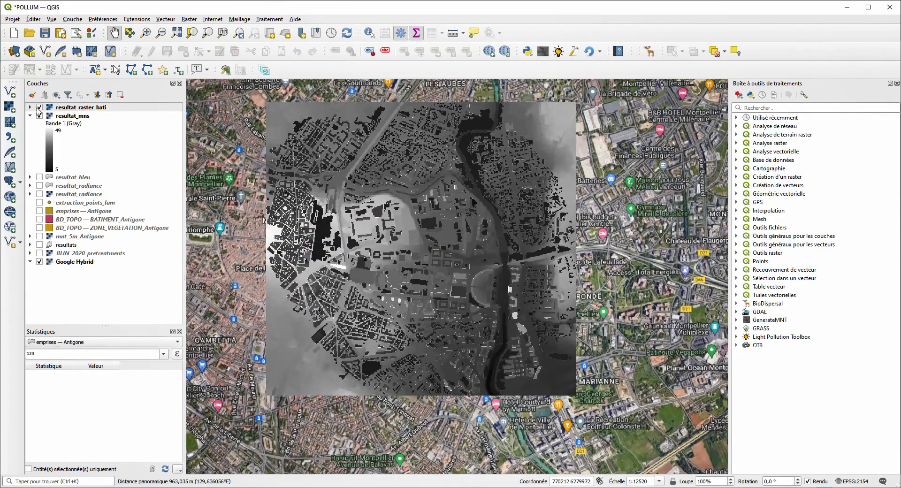
pyautogui.click(40, 116)
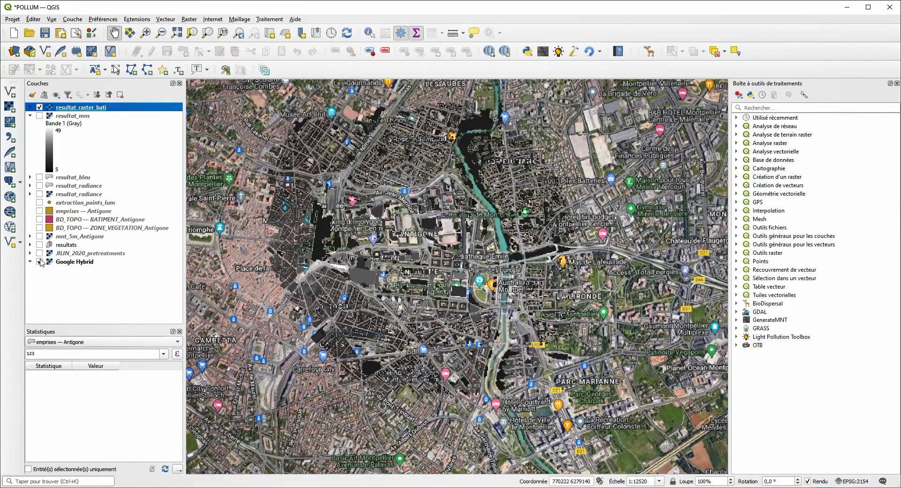
pyautogui.click(41, 263)
# Examine the buildings and vegetation in the resultat_raster_bati layer up close, together with its height legend
pyautogui.moveTo(304, 261); pyautogui.dragTo(279, 293)
pyautogui.scroll(1, 279, 294)
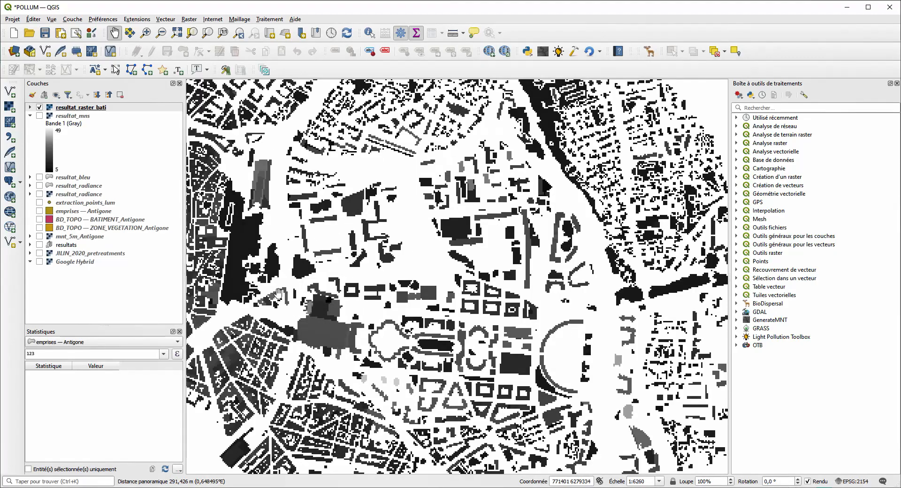
pyautogui.moveTo(339, 233); pyautogui.dragTo(413, 285)
pyautogui.moveTo(493, 210); pyautogui.dragTo(347, 288)
pyautogui.moveTo(465, 347); pyautogui.dragTo(485, 277)
pyautogui.scroll(1, 398, 268)
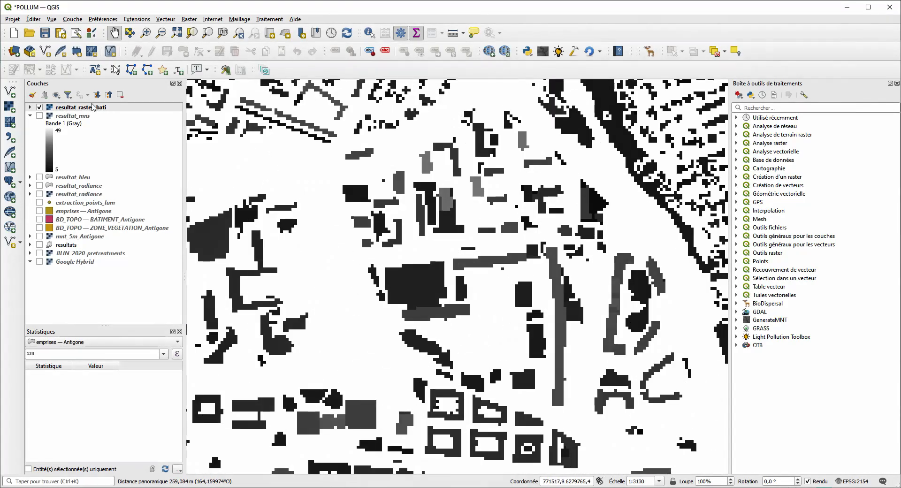
pyautogui.click(30, 107)
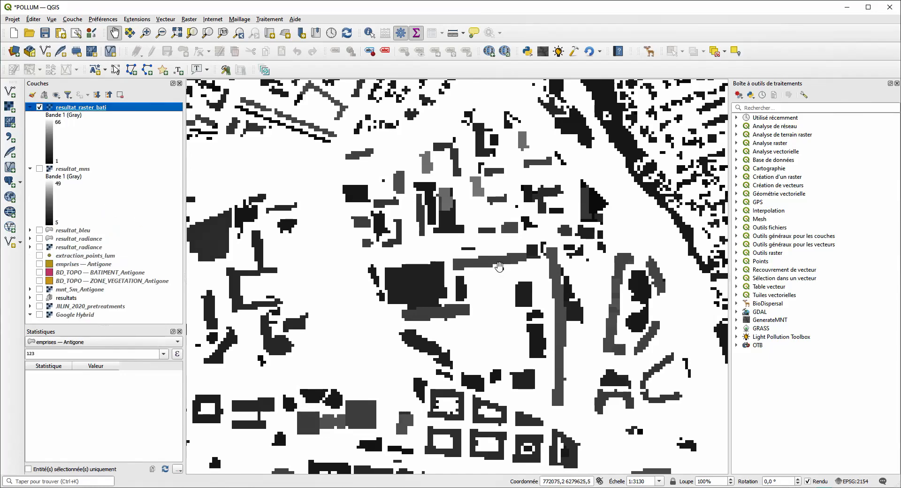
pyautogui.scroll(-1, 499, 266)
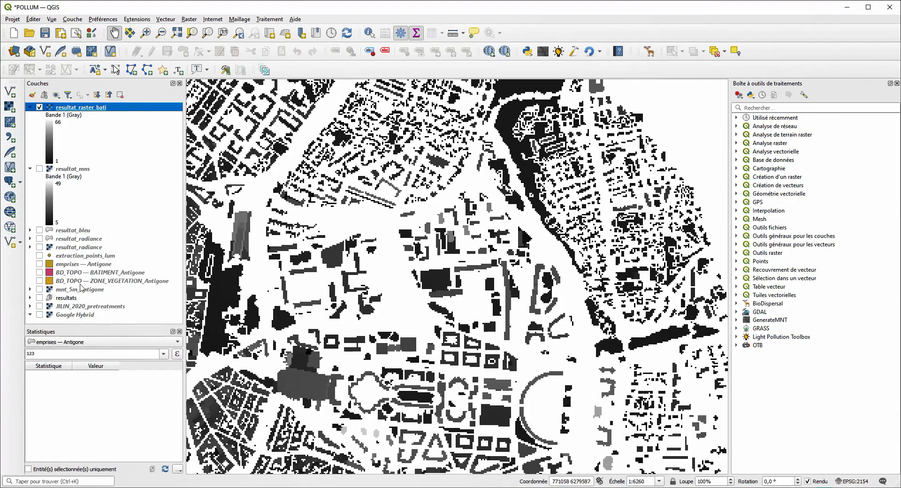
pyautogui.moveTo(369, 254); pyautogui.dragTo(335, 232)
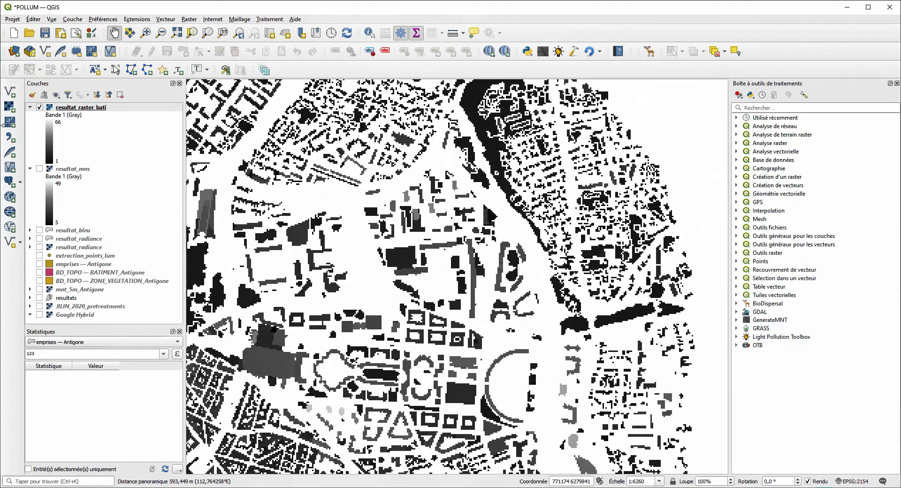
# Hide the resultat_raster_bati layer and show resultat_mns to examine the surface model across its full extent
pyautogui.click(39, 107)
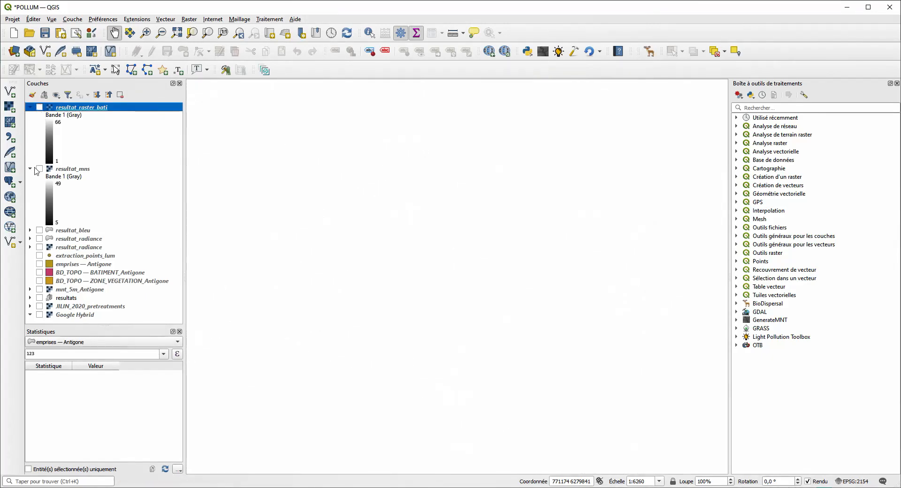
pyautogui.click(39, 168)
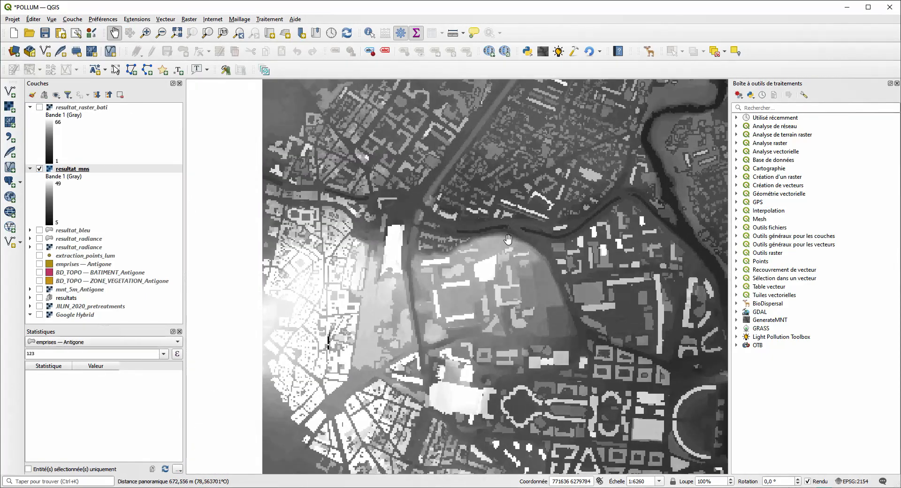
pyautogui.scroll(-1, 509, 239)
pyautogui.moveTo(497, 244); pyautogui.dragTo(422, 245)
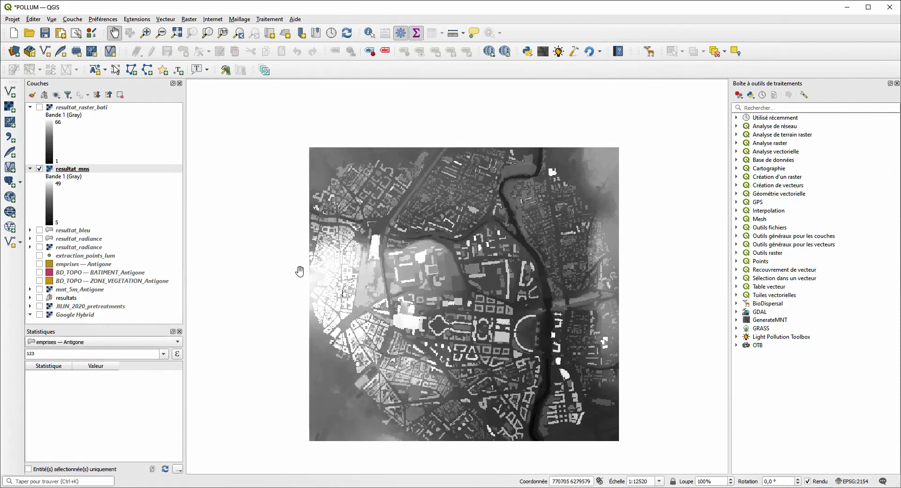
pyautogui.moveTo(476, 302); pyautogui.dragTo(353, 302)
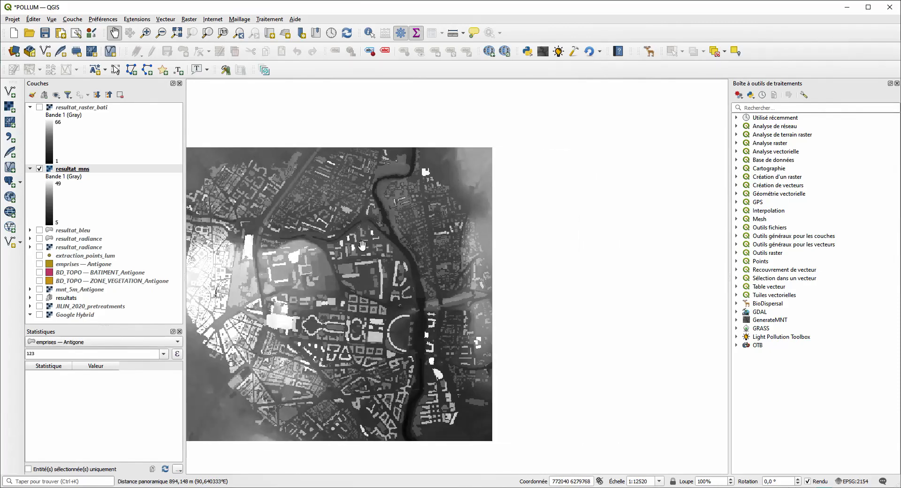
pyautogui.moveTo(362, 244); pyautogui.dragTo(411, 242)
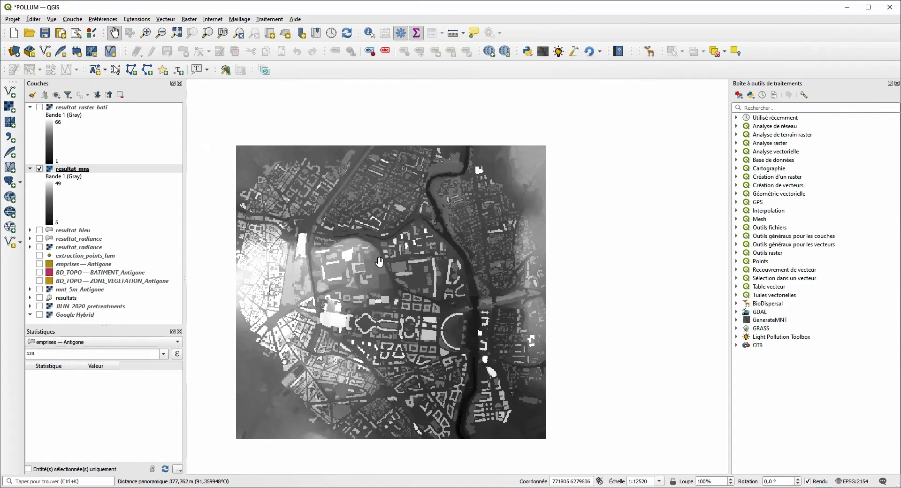
# Hide the resultat_mns layer and open the Viewshed calculation for light-source visibility in the Light Pollution Toolbox
pyautogui.click(40, 169)
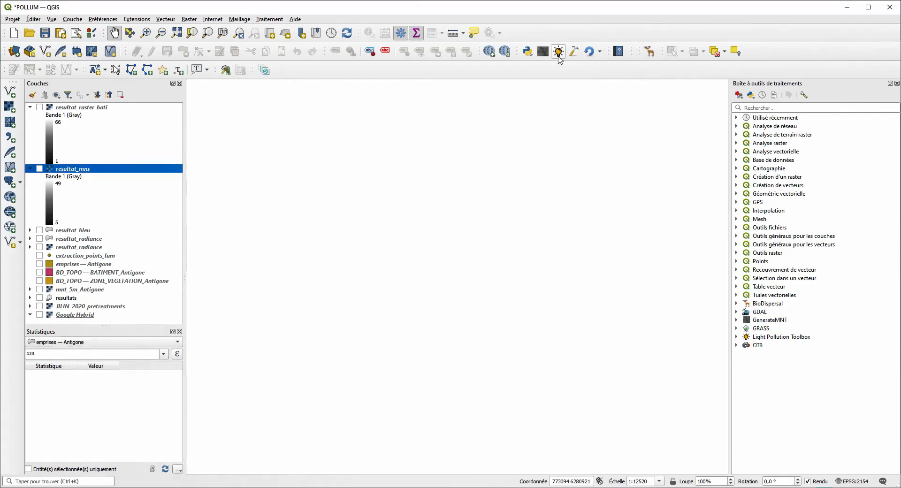
pyautogui.click(559, 51)
pyautogui.click(357, 126)
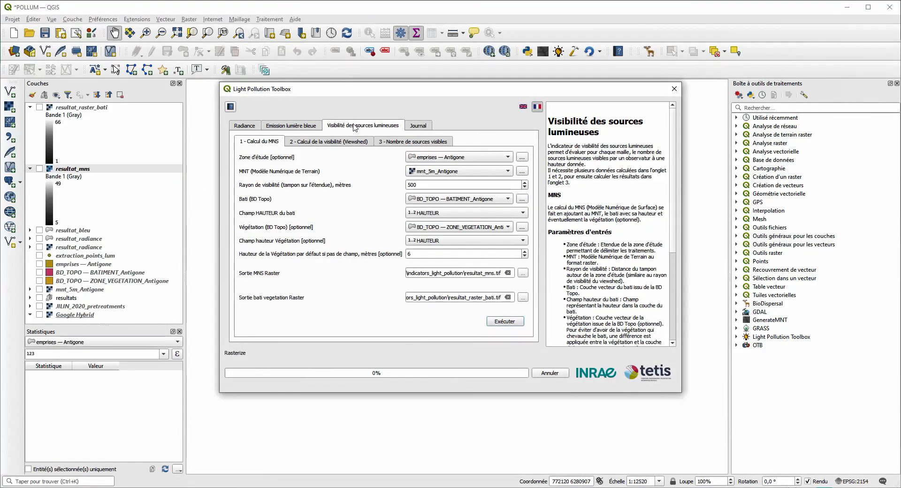
pyautogui.click(336, 142)
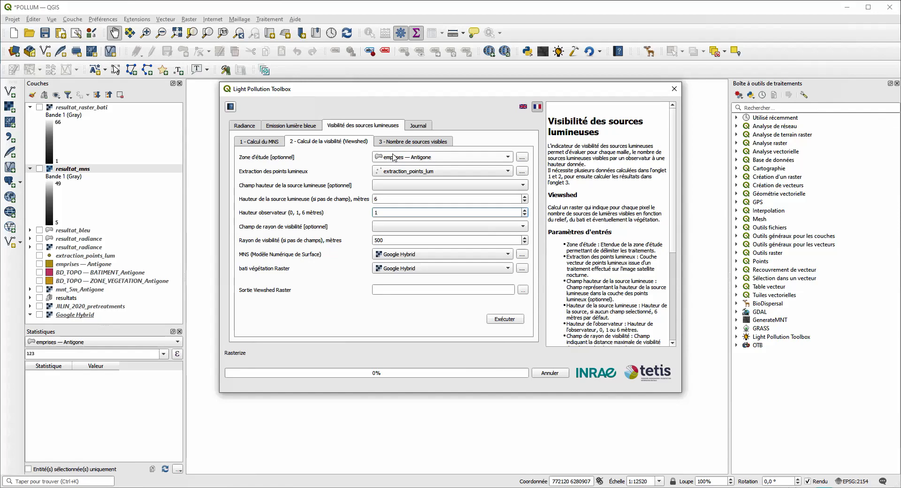
# Choose emprises — Antigone as the Viewshed study area and extraction_points_lum as the light point layer
pyautogui.click(431, 158)
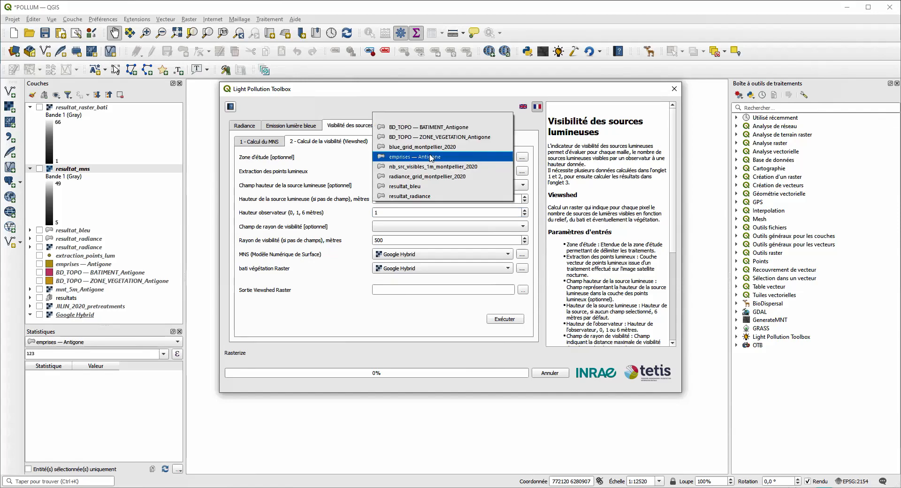
pyautogui.click(431, 158)
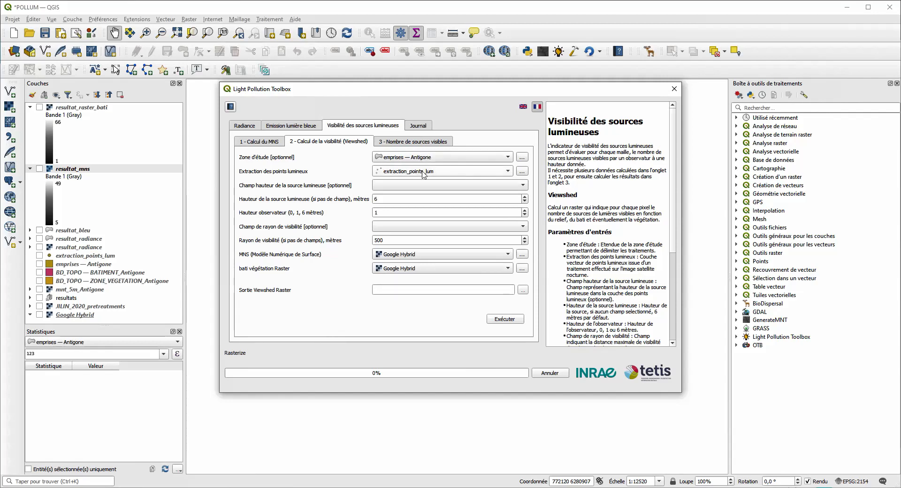
pyautogui.click(424, 173)
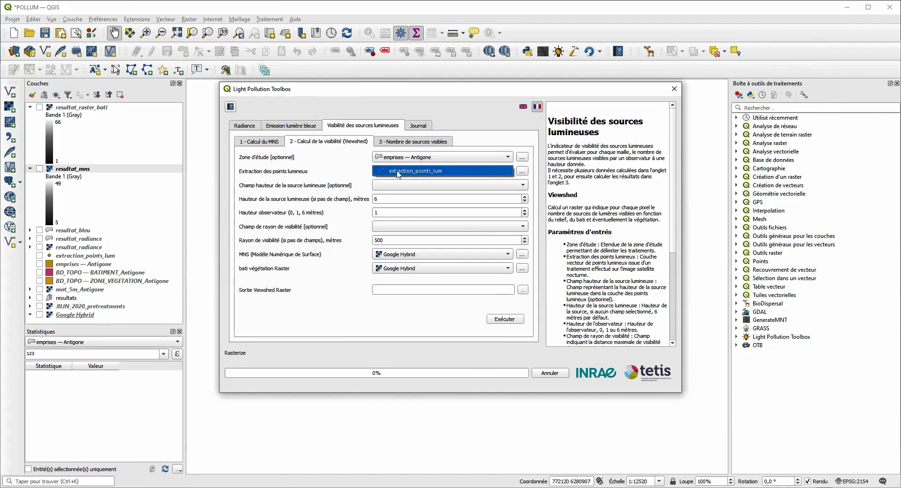
pyautogui.click(398, 173)
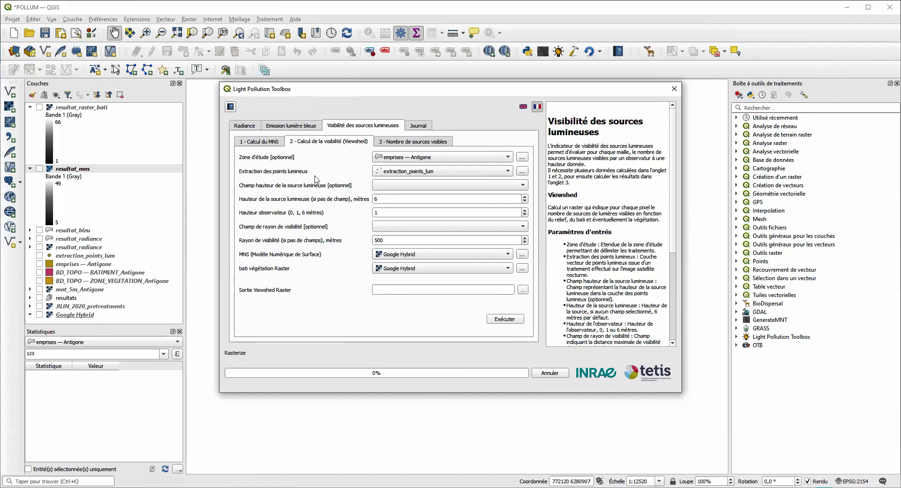
pyautogui.click(412, 172)
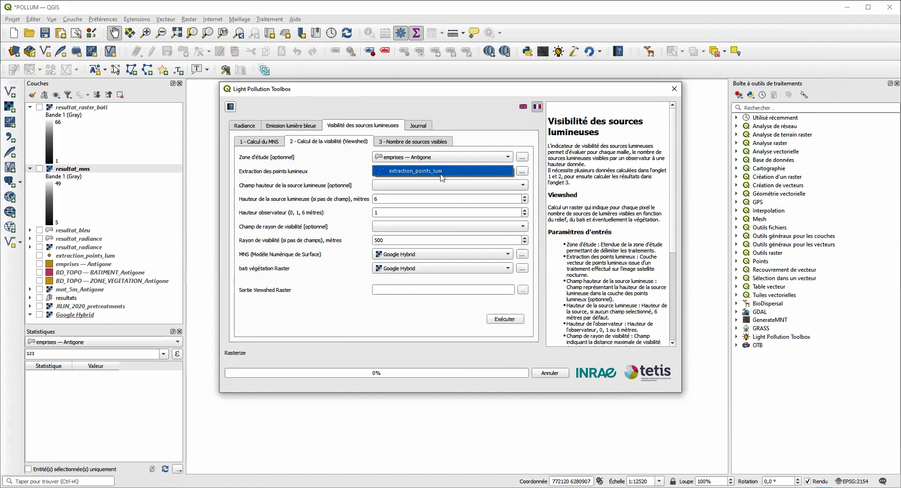
pyautogui.click(412, 172)
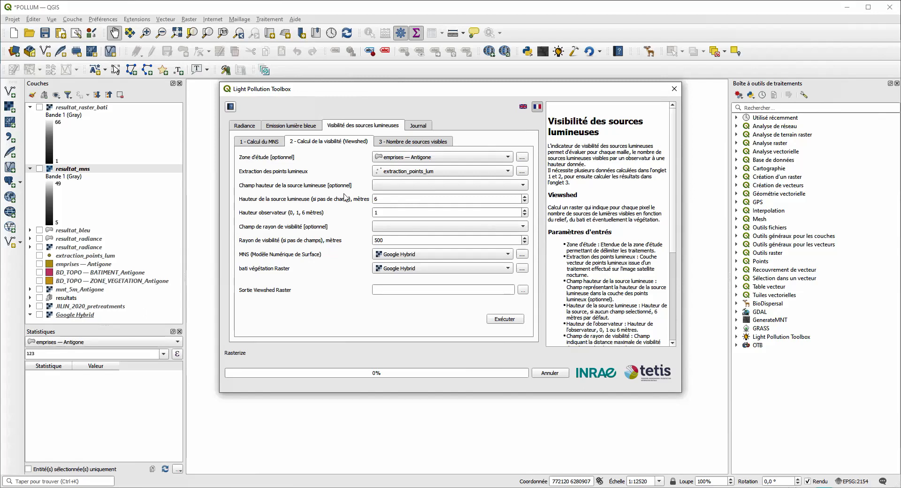
# Leave the light source height field empty, using a source height of 6 metres and an observer height of 1 metre
pyautogui.click(488, 186)
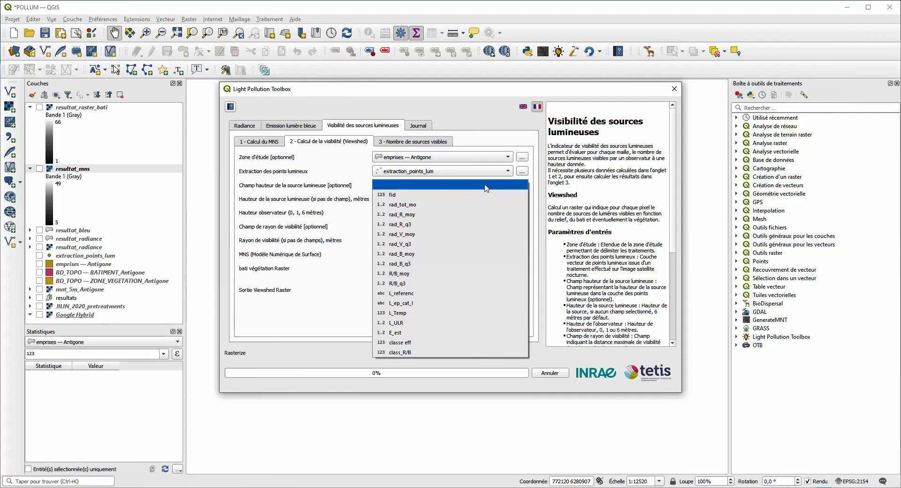
pyautogui.click(482, 186)
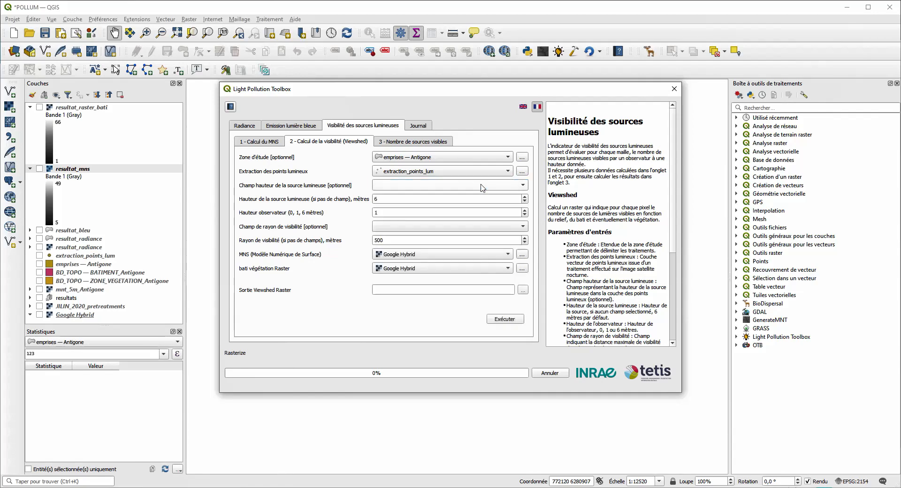
pyautogui.click(389, 186)
pyautogui.click(401, 185)
pyautogui.click(397, 197)
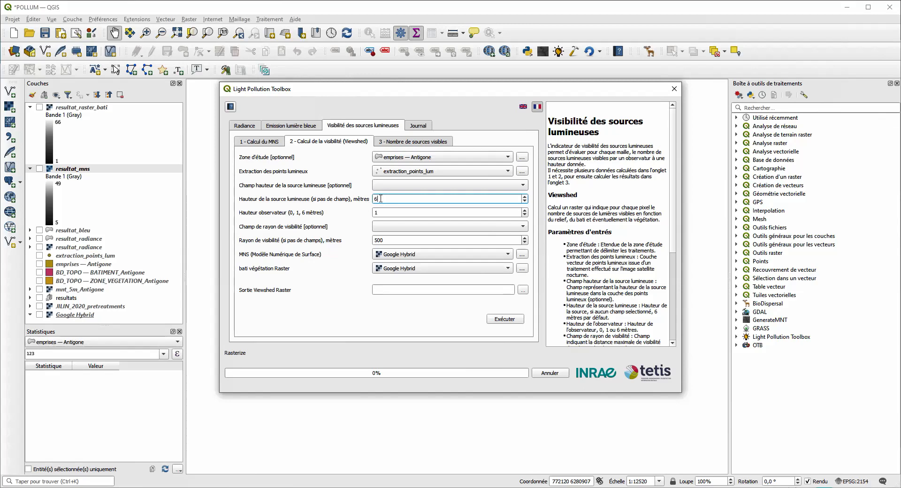
pyautogui.moveTo(381, 199); pyautogui.dragTo(371, 202)
pyautogui.click(405, 215)
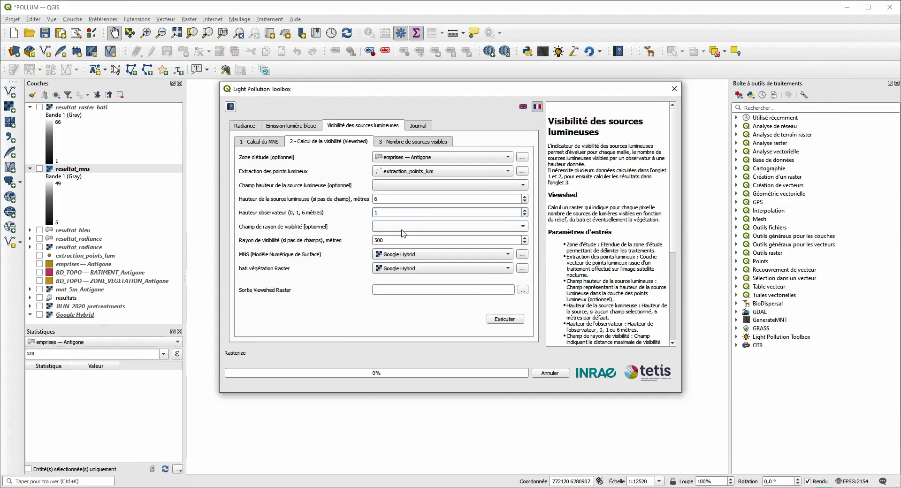
# Check that the Viewshed visibility radius matches the 500-metre radius used for the MNS calculation
pyautogui.click(263, 141)
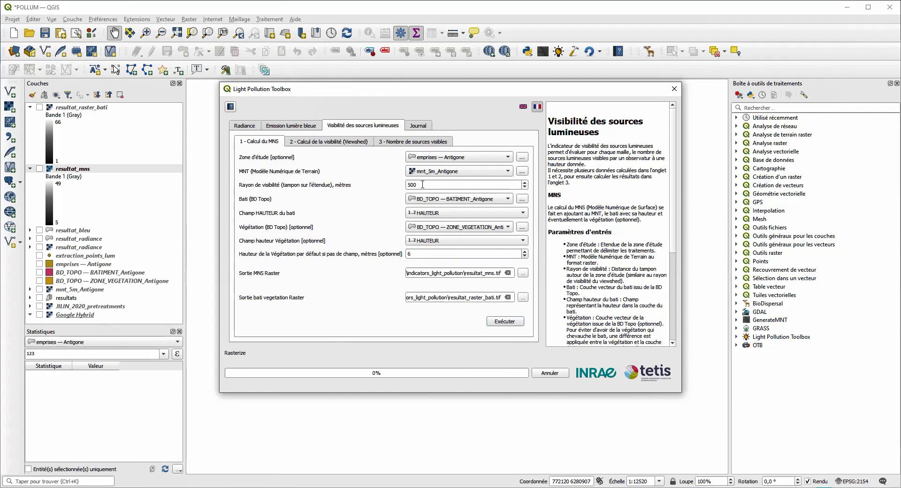
pyautogui.click(418, 184)
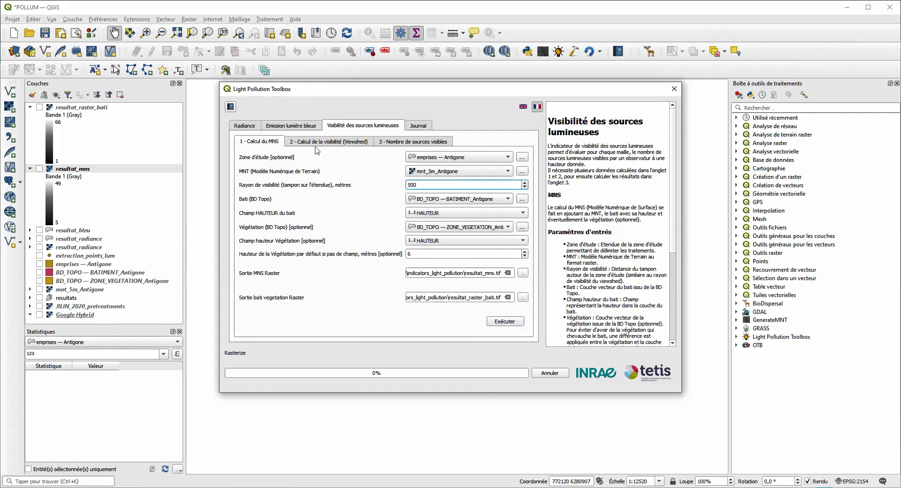
pyautogui.click(334, 141)
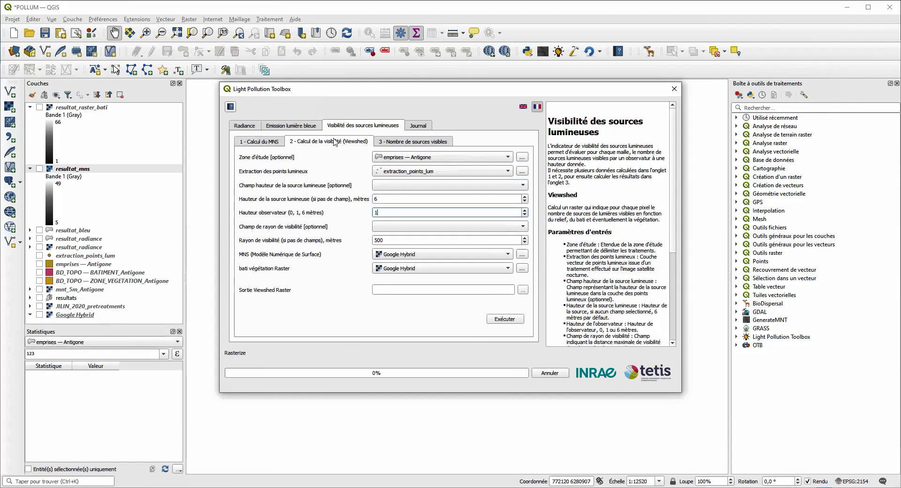
pyautogui.click(397, 241)
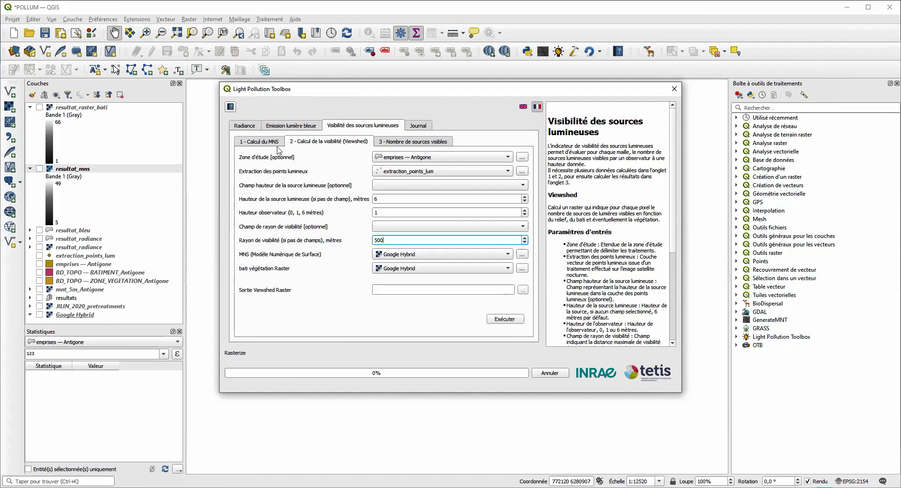
# Set the Viewshed's surface model to resultat_mns and its building and vegetation raster to resultat_raster_bati
pyautogui.click(431, 257)
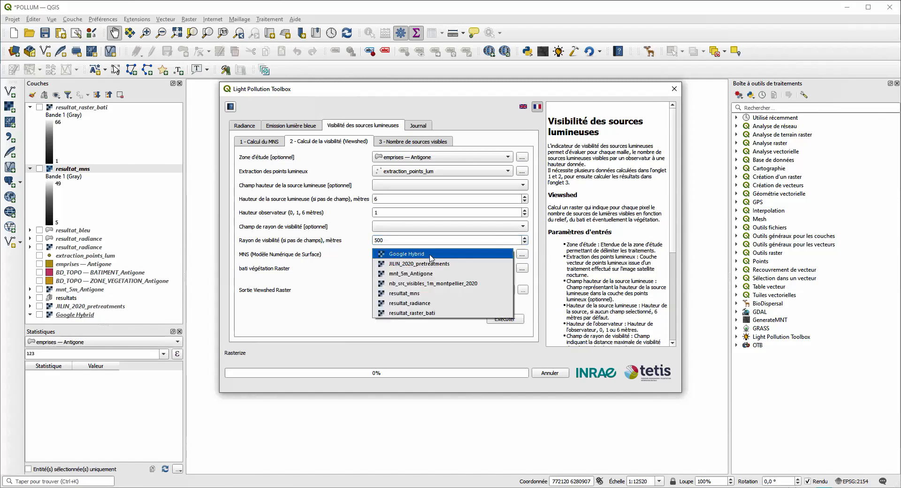
pyautogui.click(419, 295)
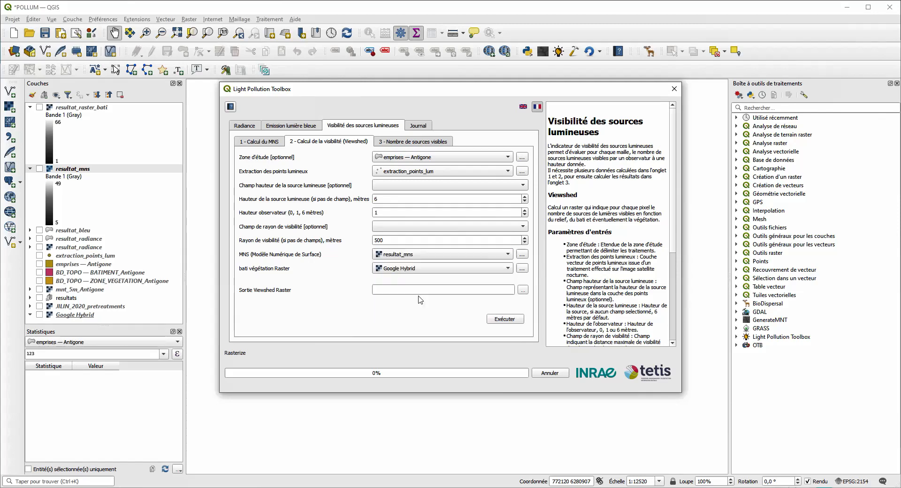
pyautogui.click(419, 271)
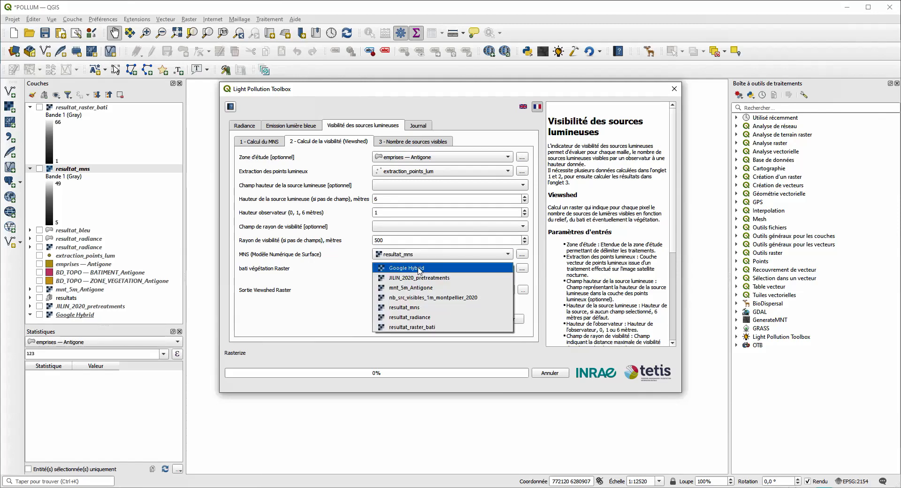
pyautogui.click(422, 328)
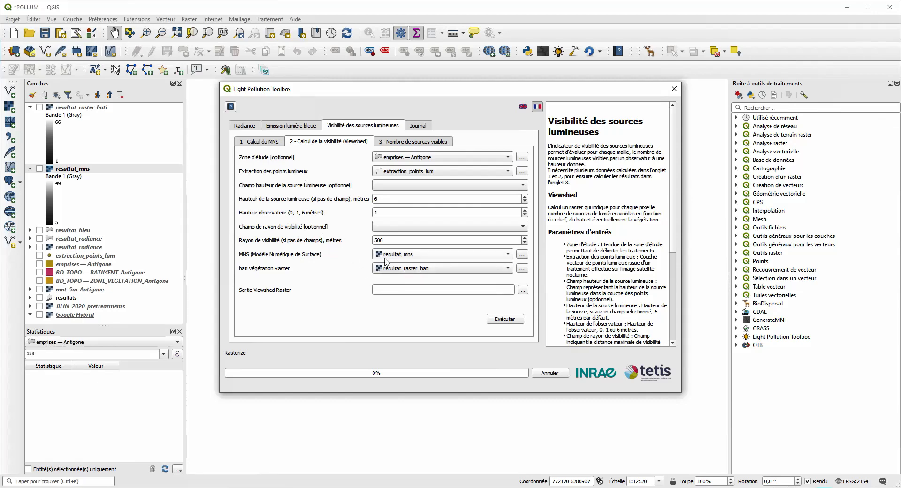
# Set the Viewshed raster output to a TIF file named resultat_viewshed in the indicators_light_pollution folder and run the calculation
pyautogui.click(524, 290)
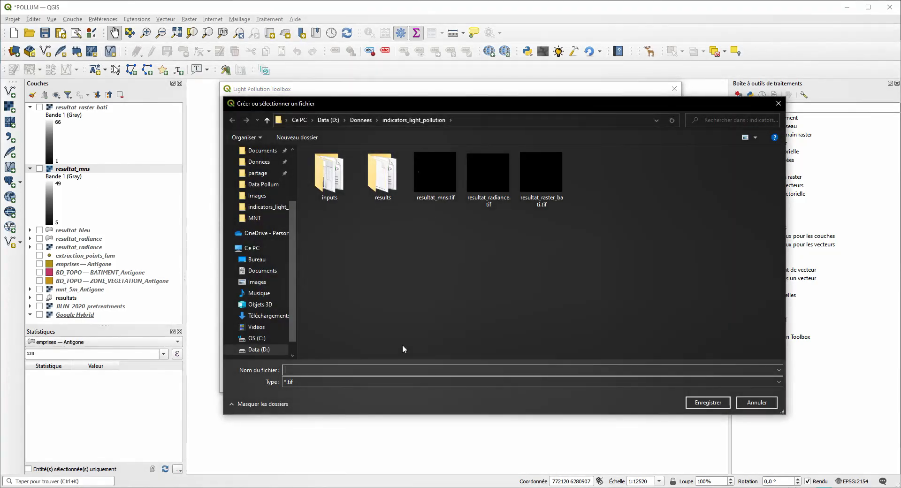
pyautogui.write('resultat')
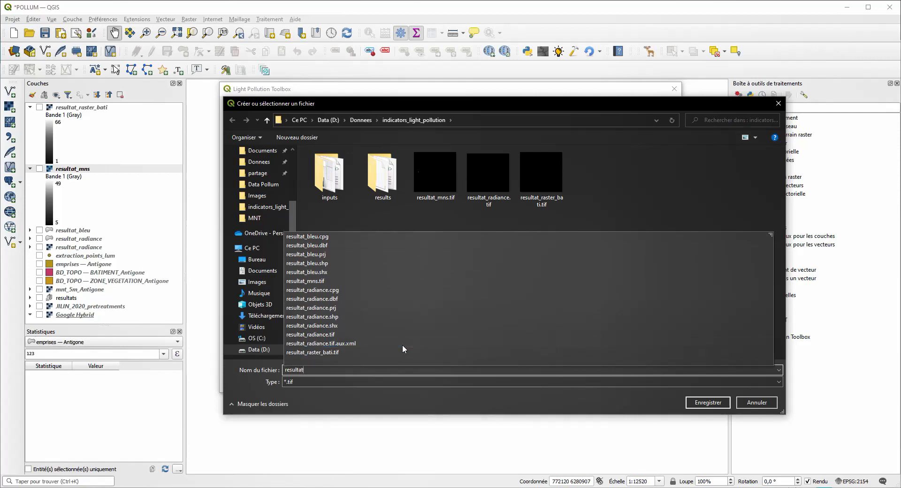
pyautogui.write('_view')
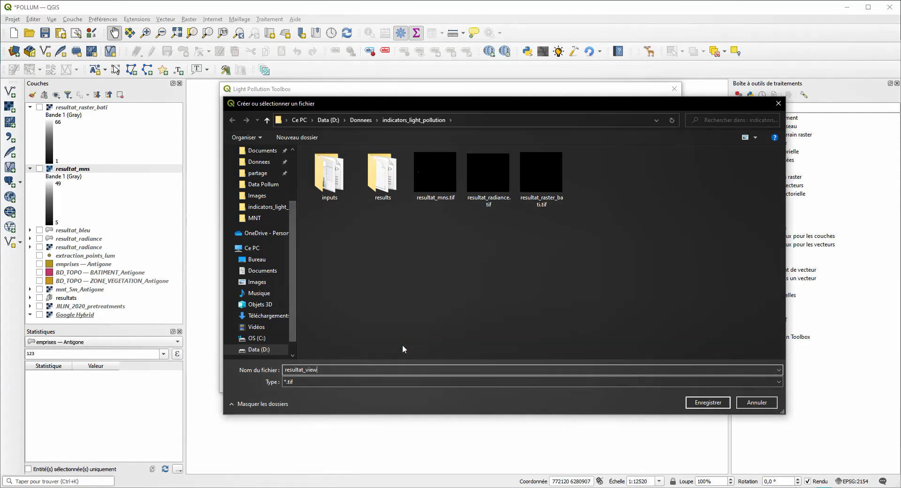
pyautogui.write('shed')
pyautogui.press('Return')
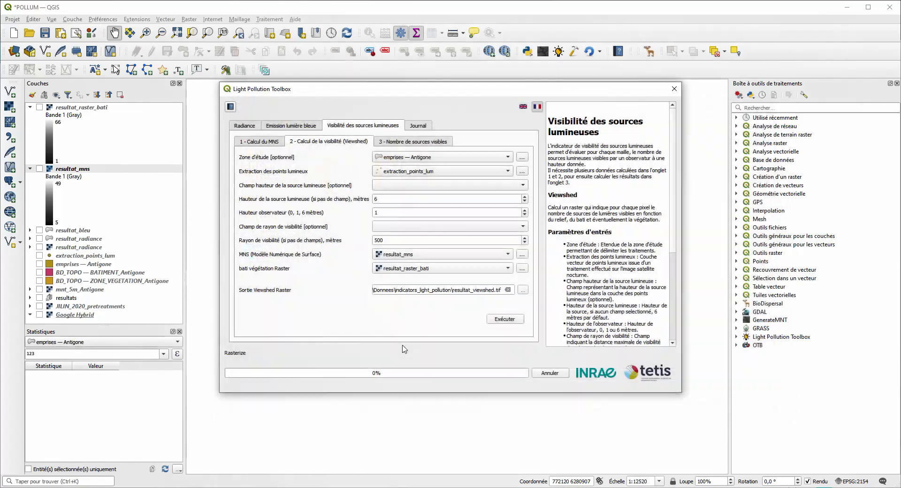
pyautogui.click(511, 322)
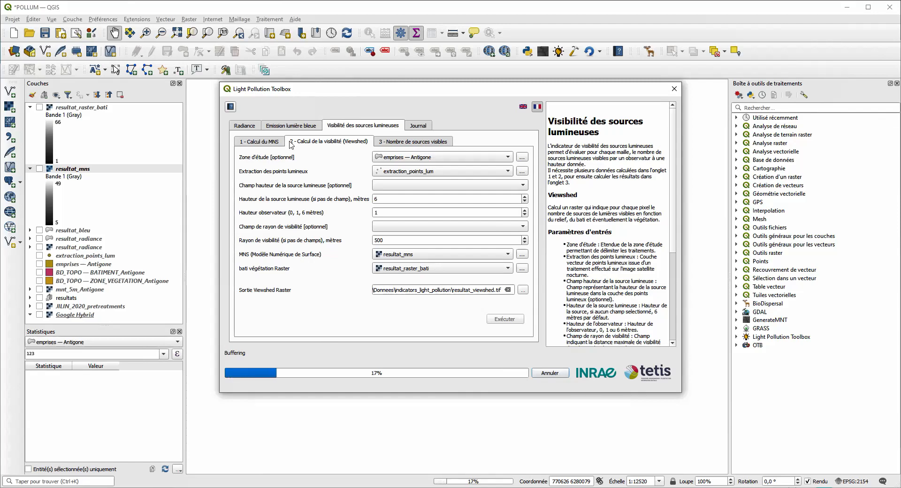
# Close the Light Pollution Toolbox and examine the resultat_viewshed layer up close, together with its value legend
pyautogui.moveTo(431, 96); pyautogui.dragTo(582, 96)
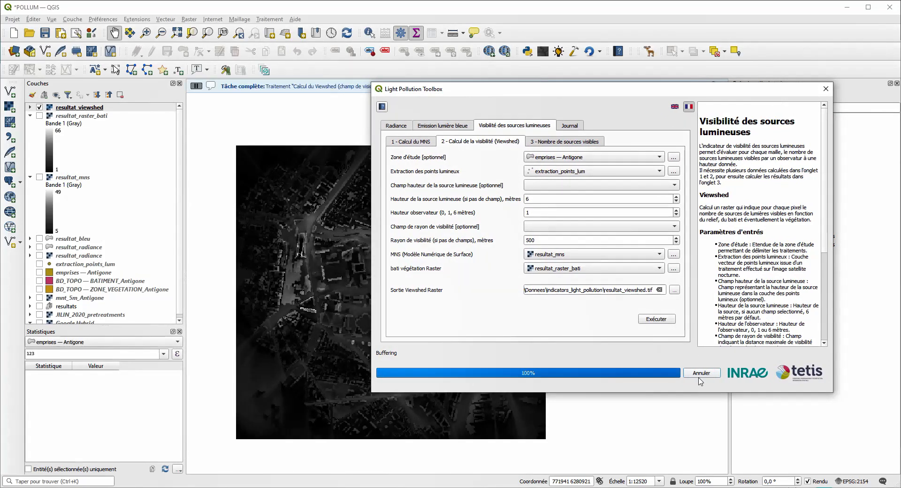
pyautogui.click(826, 89)
pyautogui.moveTo(401, 322); pyautogui.dragTo(440, 302)
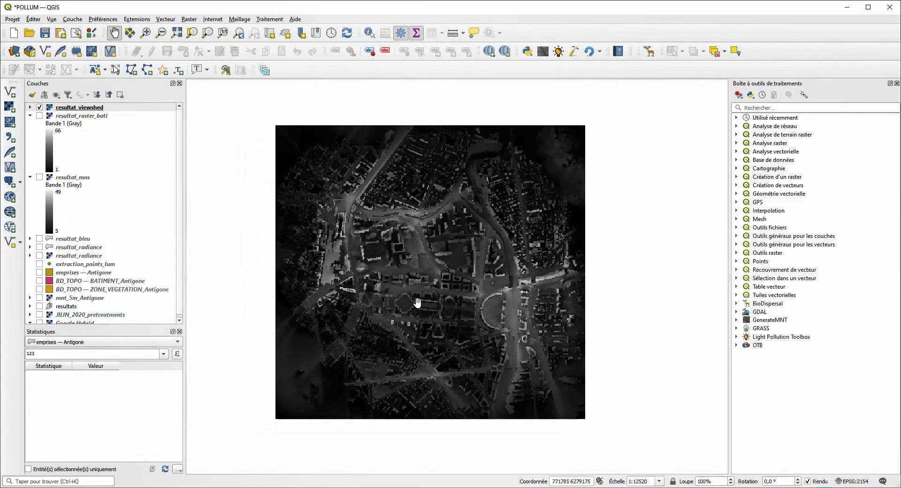
pyautogui.moveTo(416, 300); pyautogui.dragTo(412, 331)
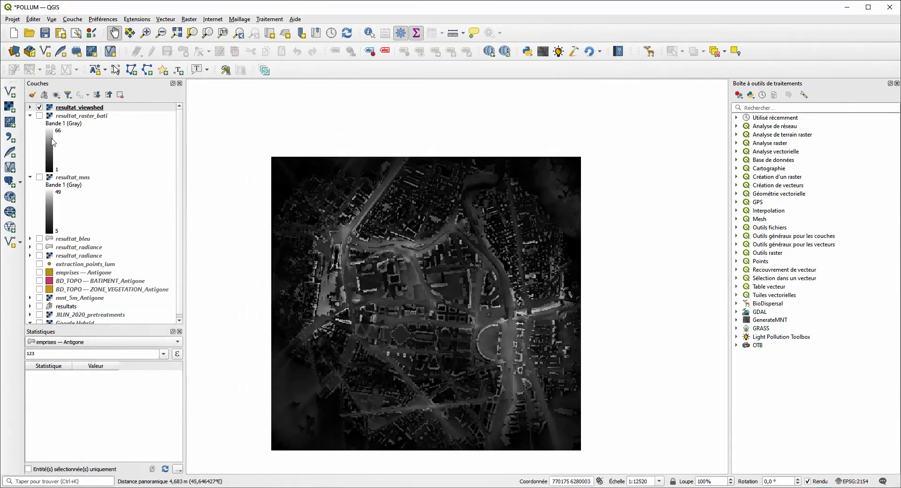
pyautogui.click(30, 108)
pyautogui.scroll(2, 405, 254)
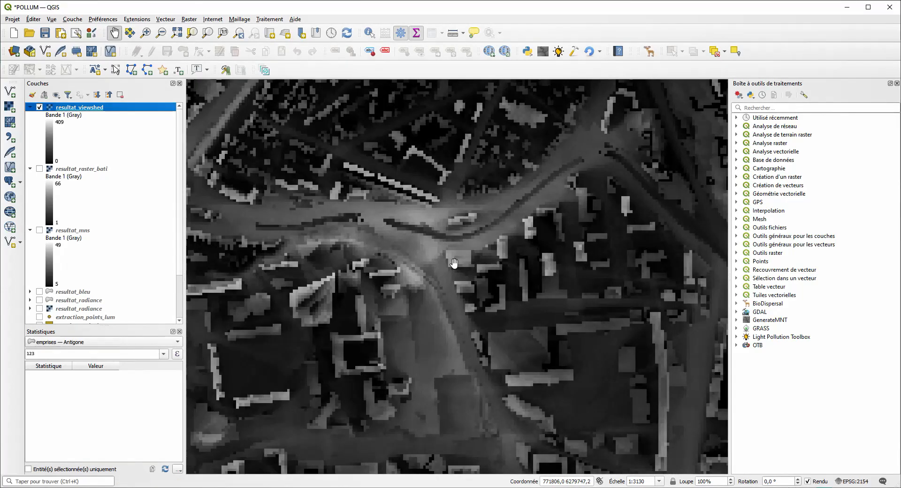
# Survey the resultat_viewshed raster across Antigone, from the bright road junctions to the eastern edge and the semicircular square
pyautogui.moveTo(473, 258); pyautogui.dragTo(396, 364)
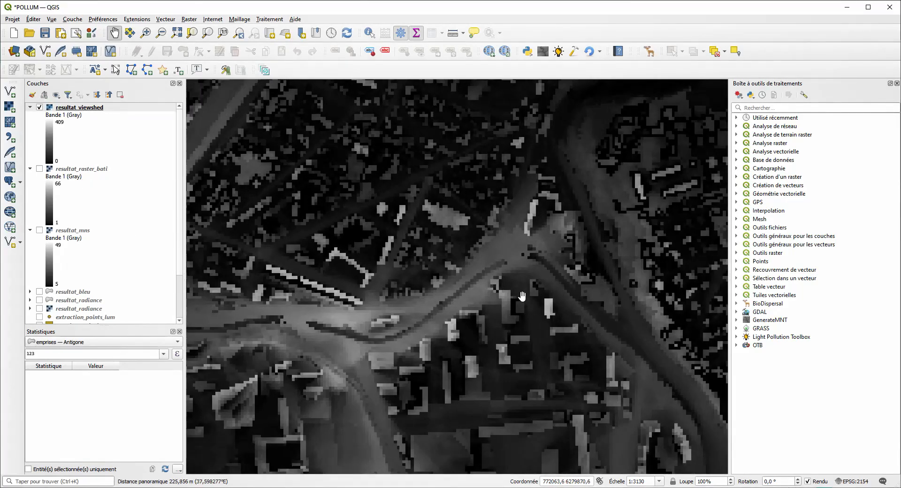
pyautogui.scroll(-1, 516, 303)
pyautogui.moveTo(427, 305); pyautogui.dragTo(404, 251)
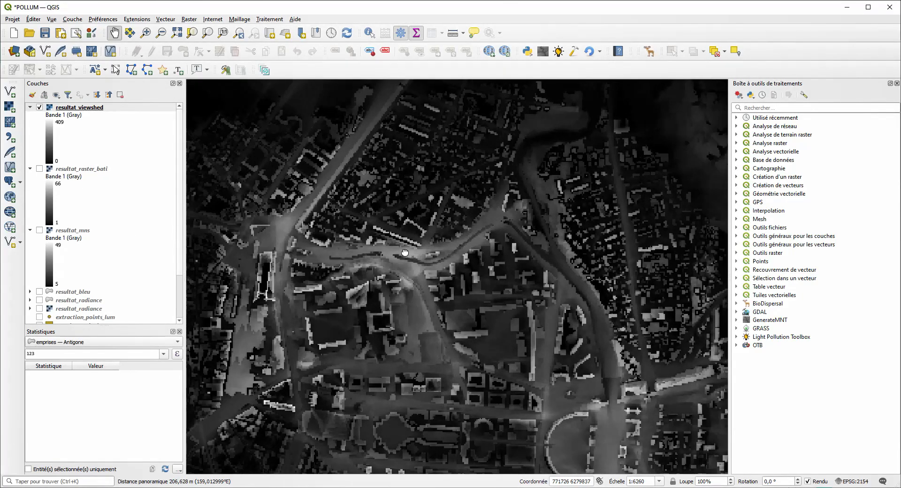
pyautogui.moveTo(630, 363); pyautogui.dragTo(521, 315)
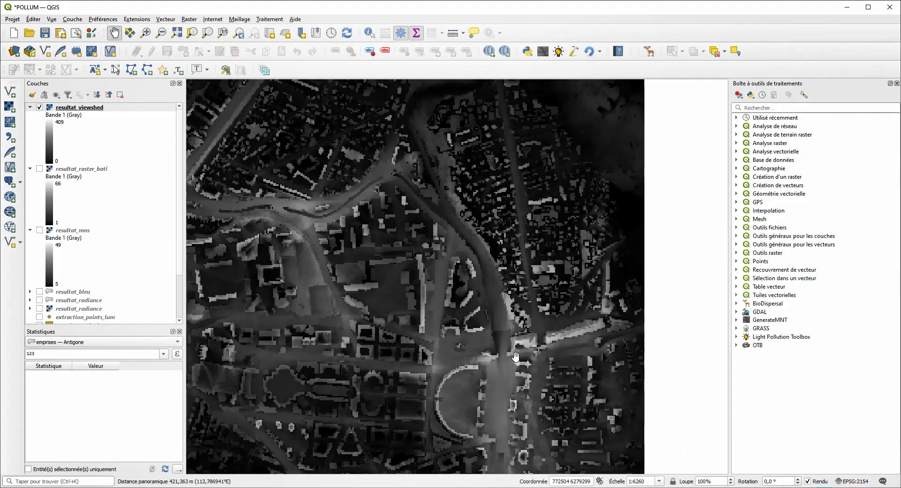
pyautogui.moveTo(449, 396); pyautogui.dragTo(554, 357)
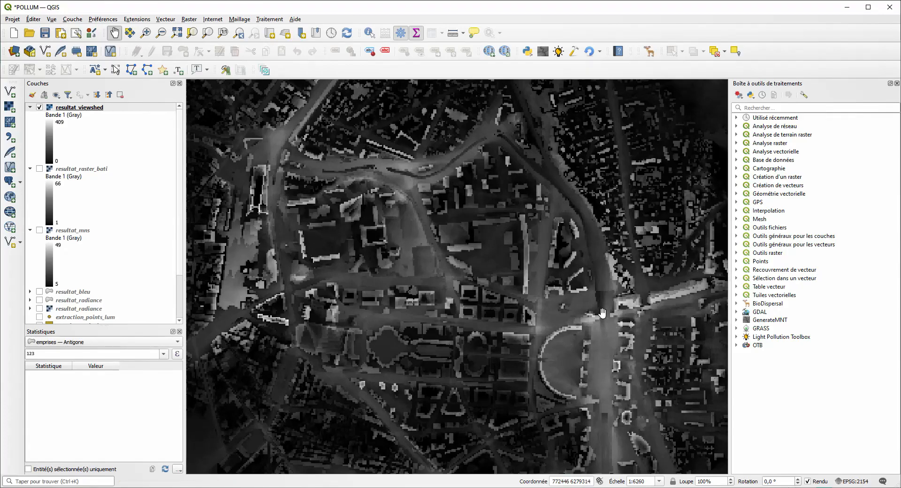
pyautogui.moveTo(432, 300); pyautogui.dragTo(483, 271)
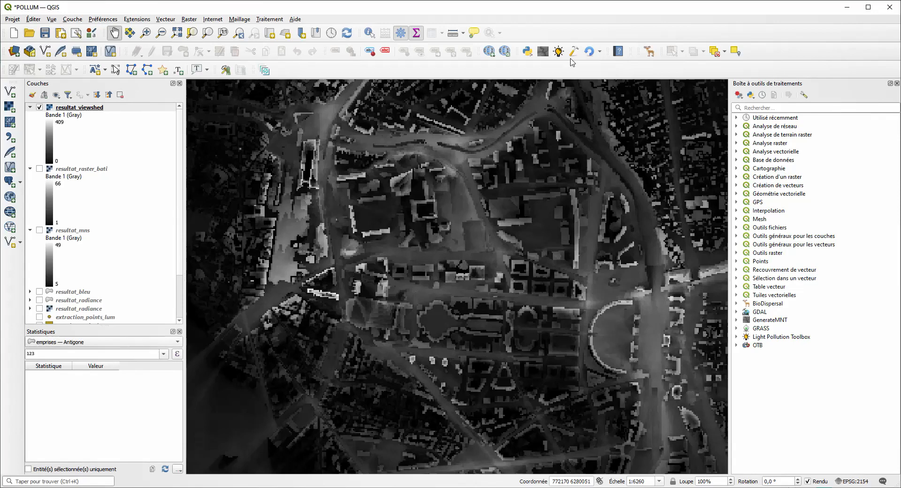
# Reopen the Light Pollution Toolbox and set emprises — Antigone as the study area for the number of visible sources
pyautogui.click(559, 51)
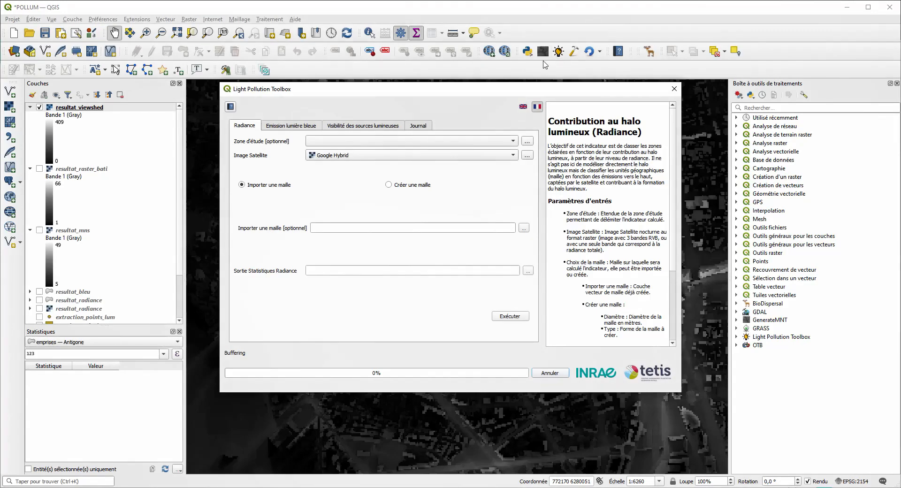
pyautogui.click(351, 126)
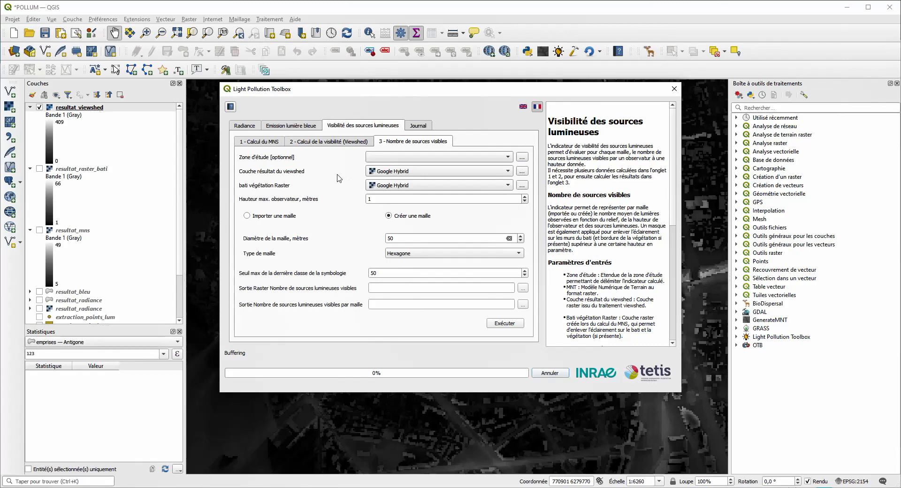
pyautogui.click(393, 158)
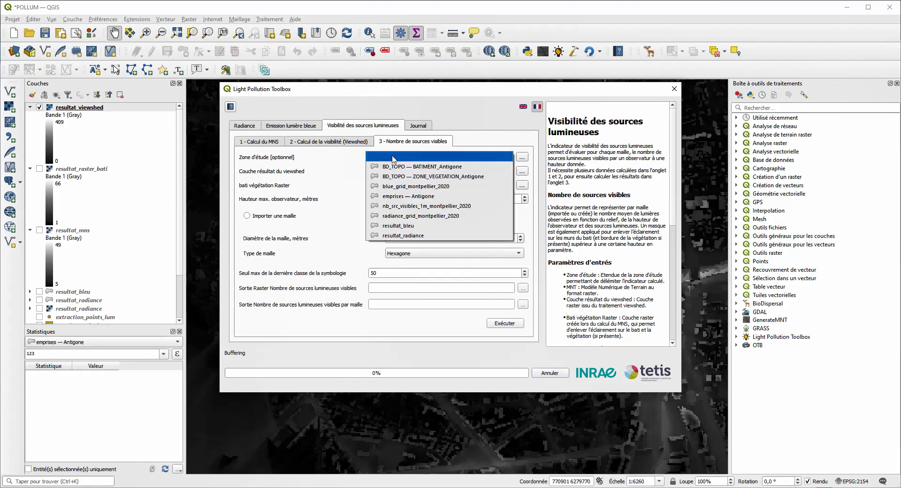
pyautogui.click(444, 197)
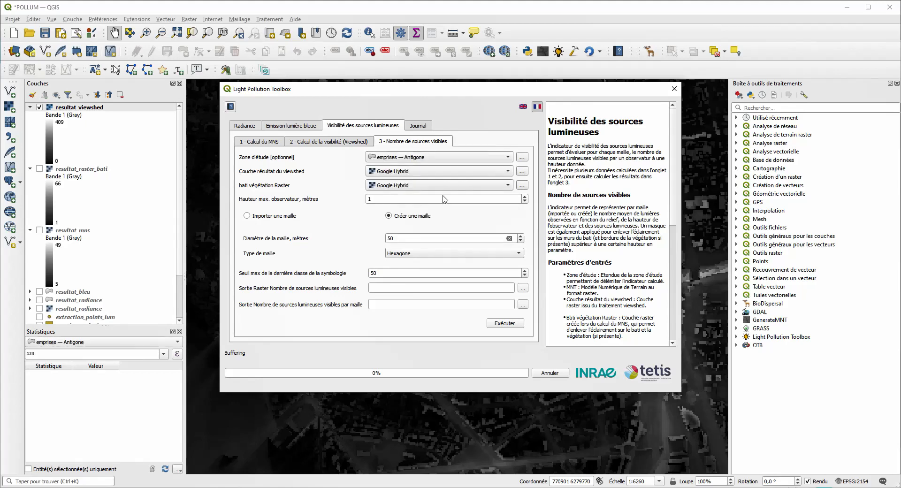
# Set the viewshed result layer to resultat_viewshed and the building and vegetation raster to resultat_raster_bati
pyautogui.click(408, 177)
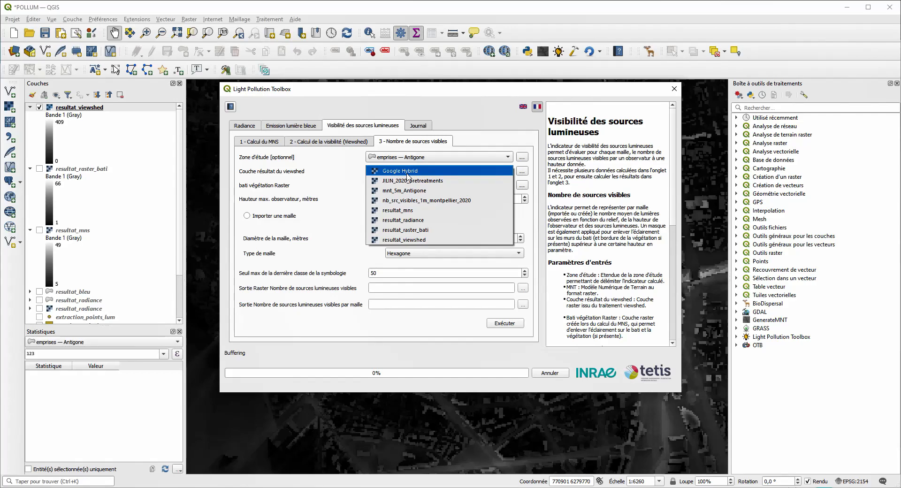
pyautogui.click(425, 240)
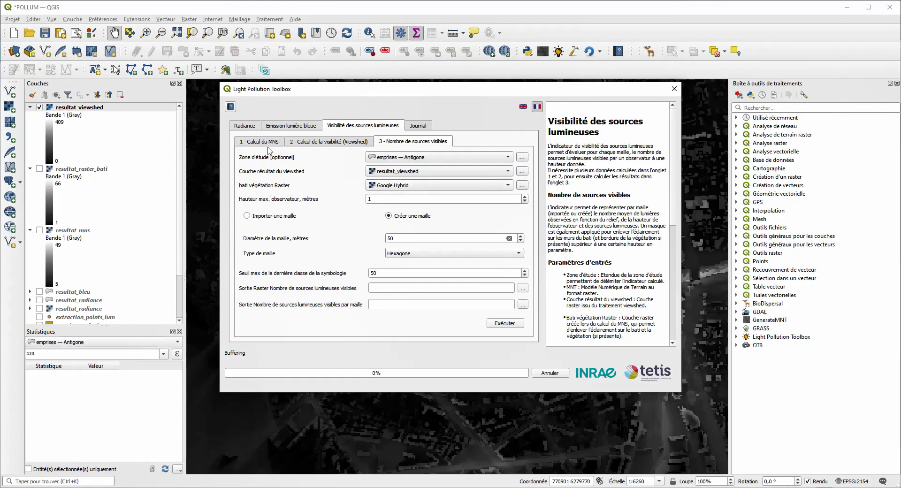
pyautogui.click(407, 189)
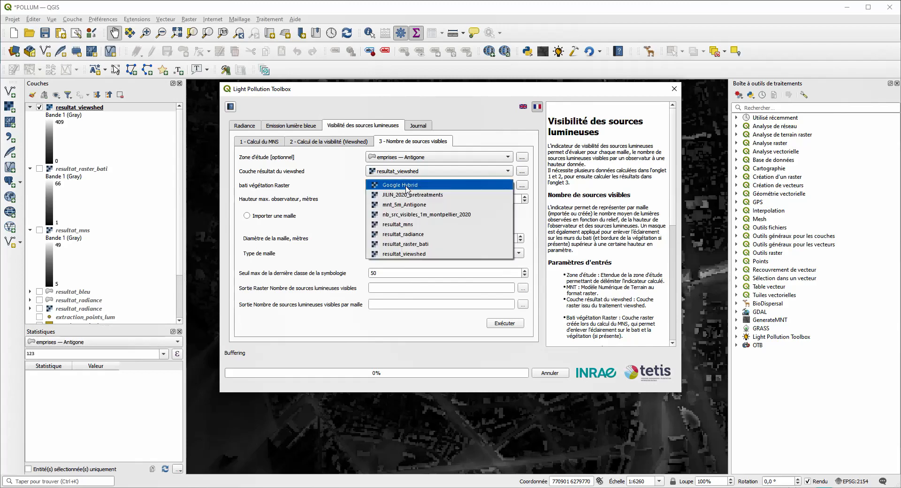
pyautogui.click(423, 242)
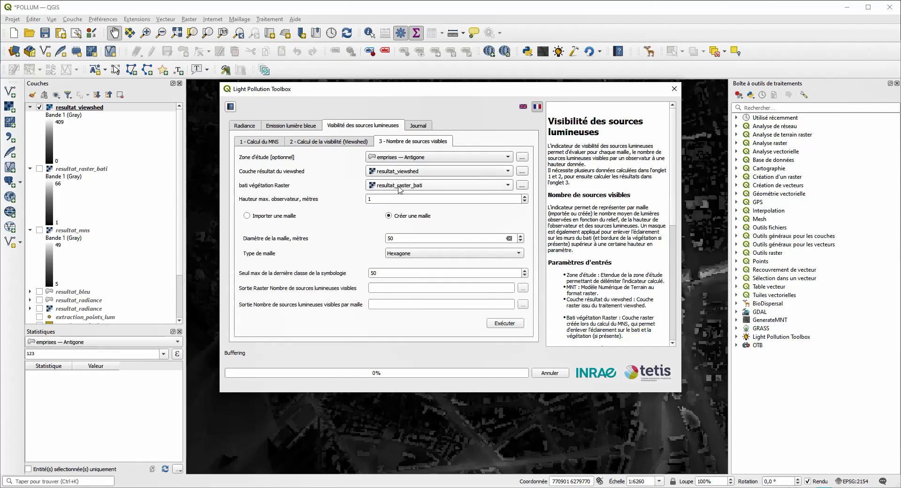
# Check that the maximum observer height for the visible sources matches the observer height used in the Viewshed calculation
pyautogui.click(393, 199)
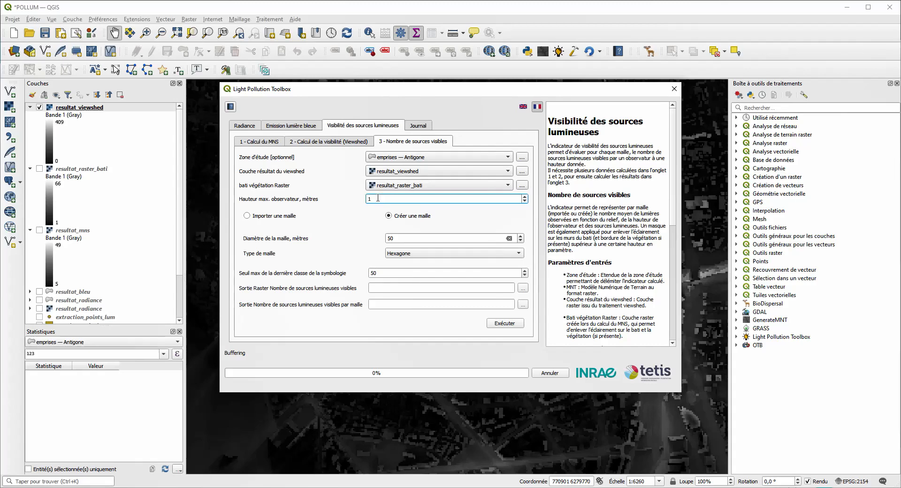
pyautogui.click(359, 141)
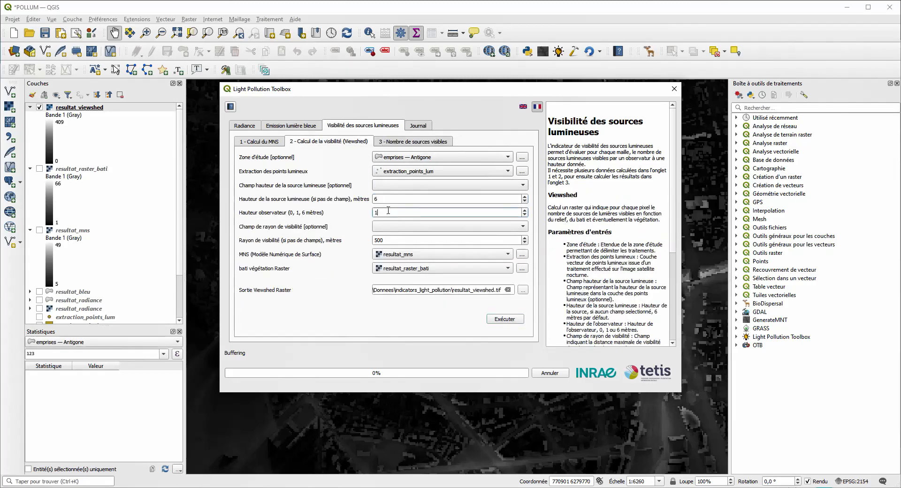
pyautogui.click(424, 141)
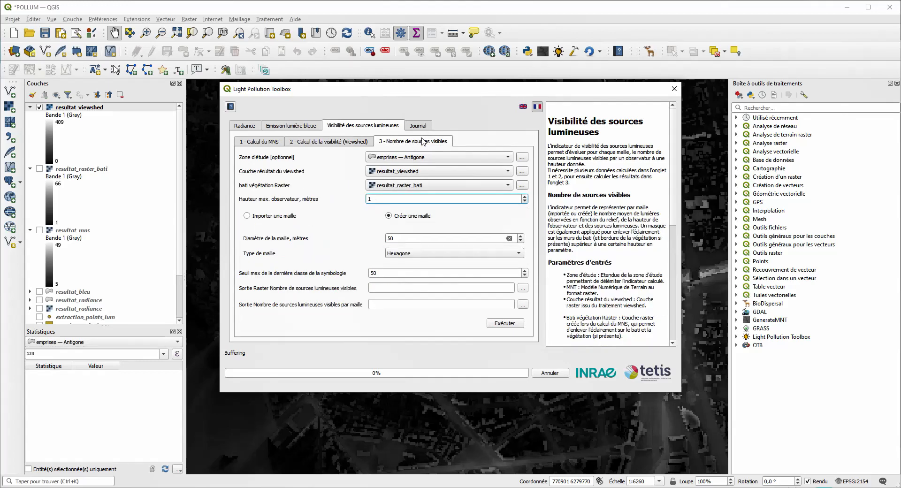
# Review the mesh import option, returning to mesh creation to check its diameter and the maximum threshold of the last symbology class
pyautogui.click(285, 220)
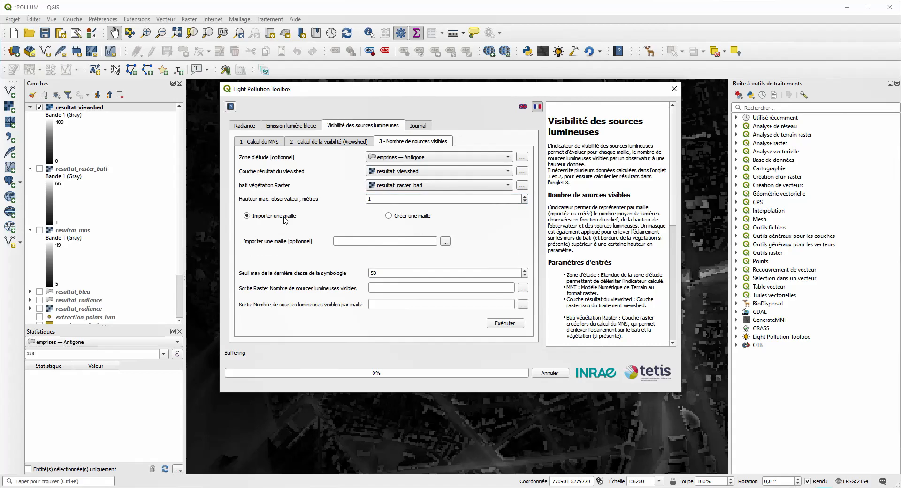
pyautogui.click(412, 216)
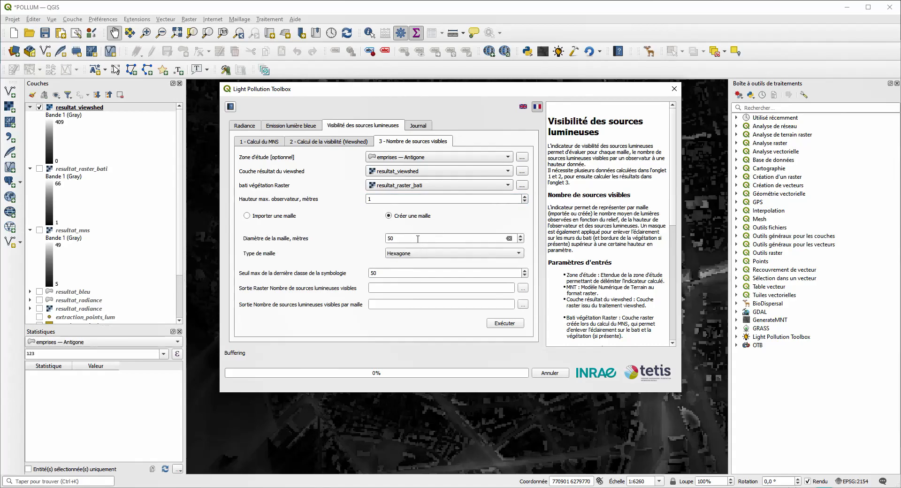
pyautogui.click(417, 238)
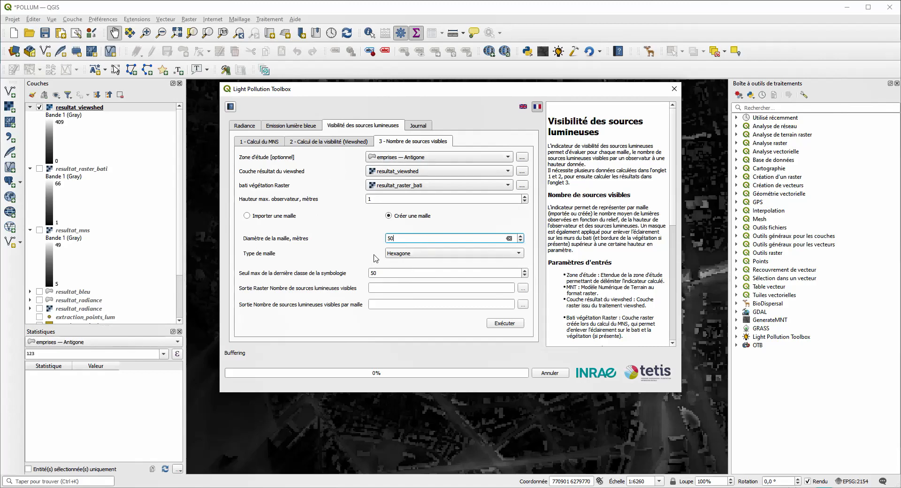
pyautogui.click(391, 273)
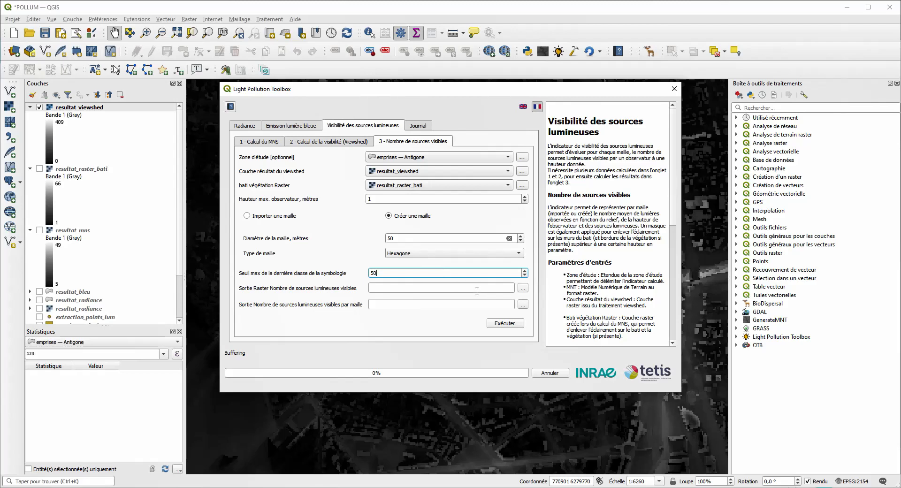
# Set the raster output for the number of visible sources to a TIF file named resultat_nb_src_vis in the indicators_light_pollution folder
pyautogui.click(523, 288)
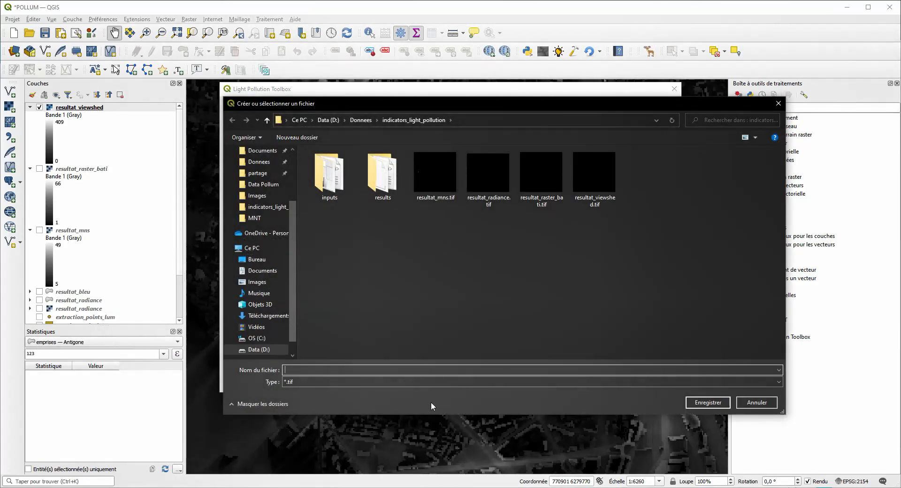
pyautogui.write('re')
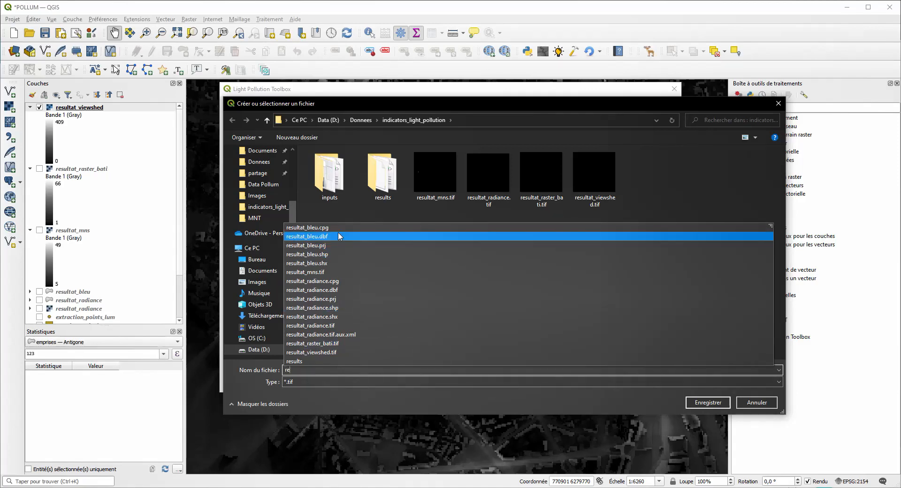
pyautogui.write('sul')
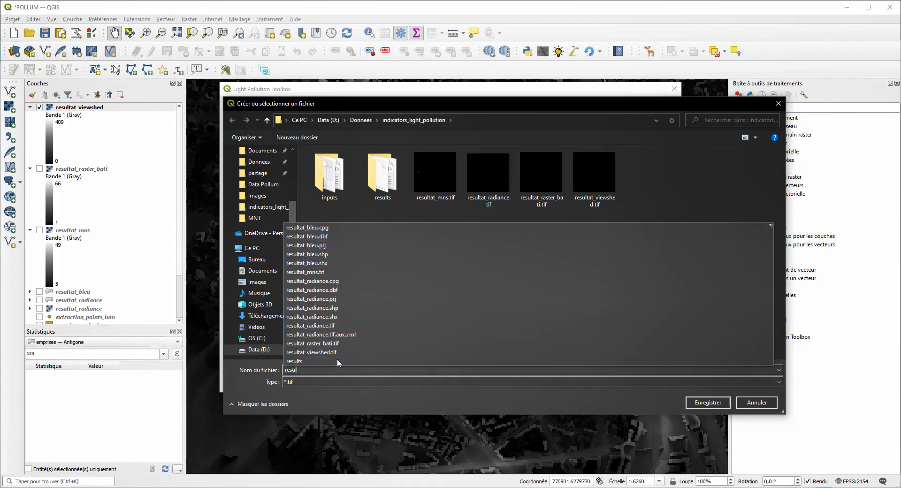
pyautogui.write('tat_nb_src_vis')
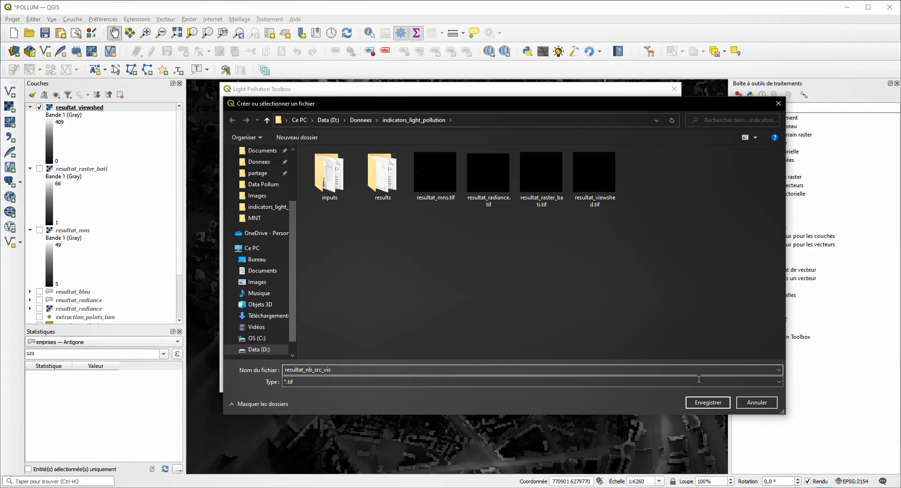
pyautogui.click(708, 403)
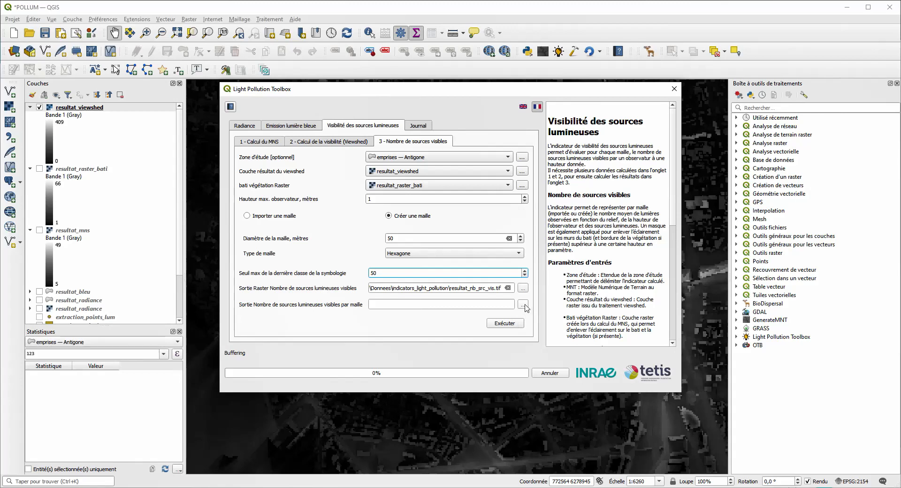
# Set the per-mesh output to a shapefile named resultat_nb_src in the indicators_light_pollution folder and run the calculation
pyautogui.click(522, 304)
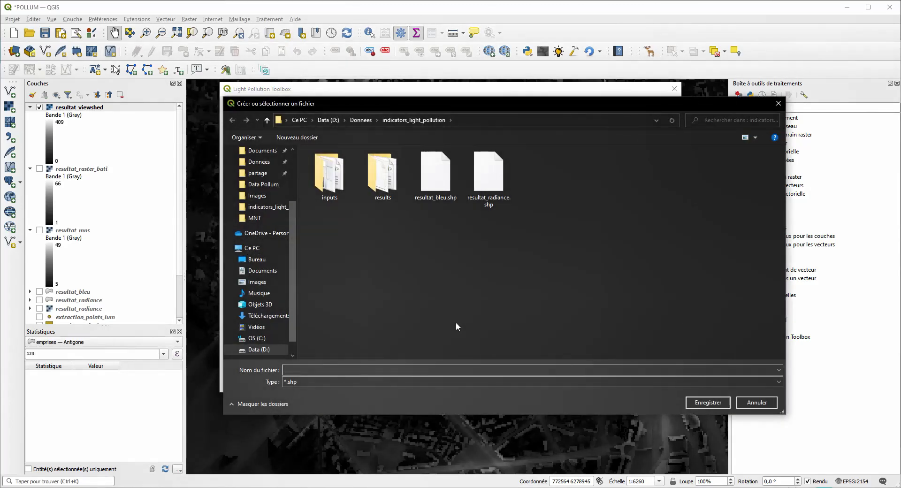
pyautogui.write('resultat')
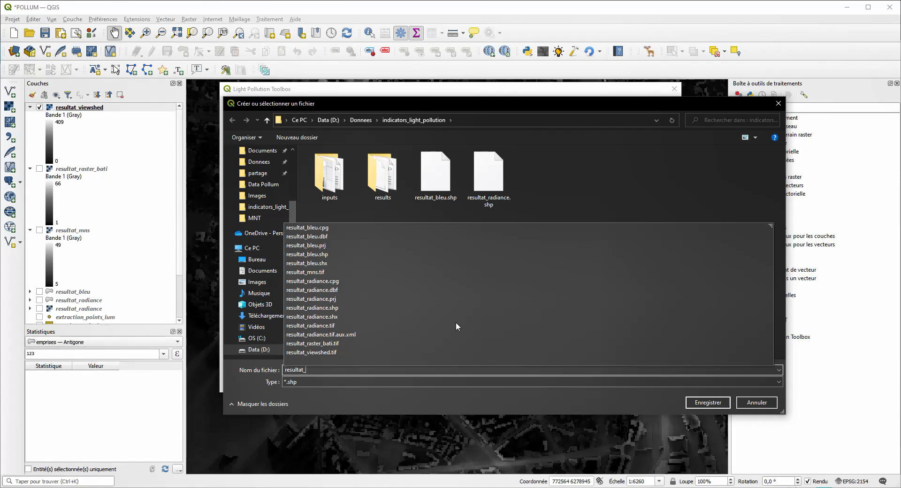
pyautogui.write('_nb_s')
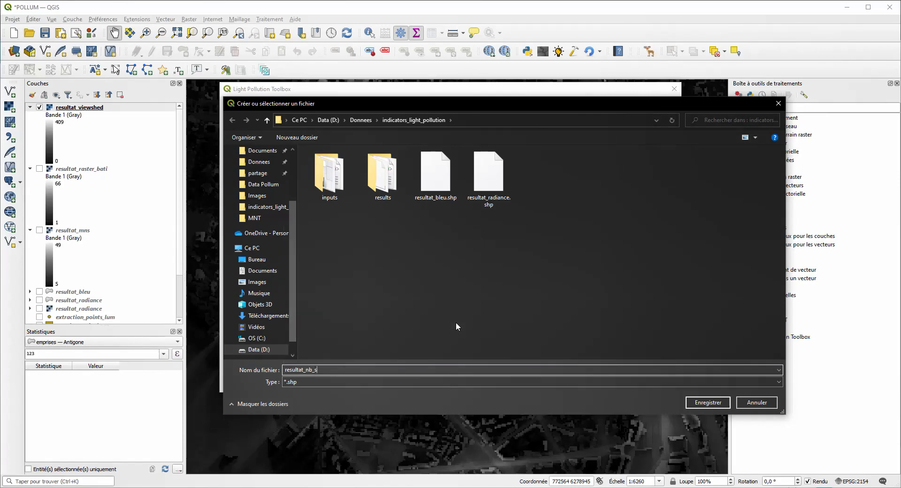
pyautogui.write('rc')
pyautogui.click(708, 402)
pyautogui.click(512, 324)
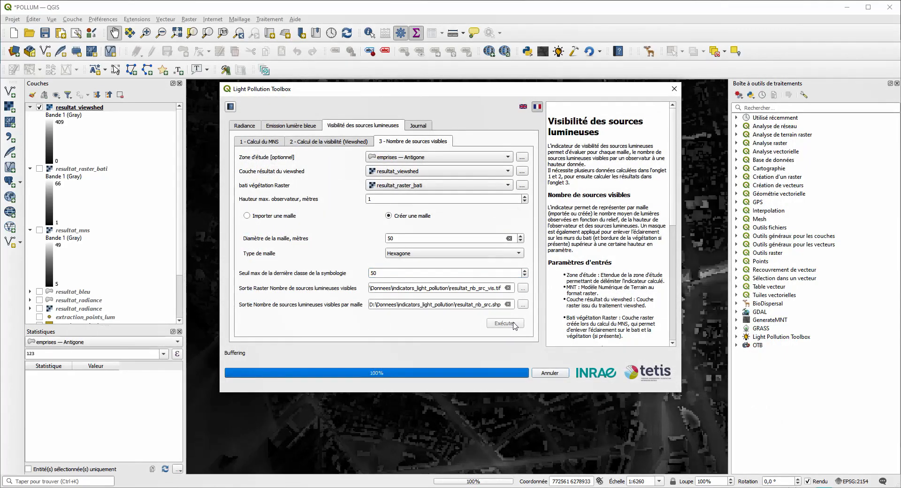
# Close the Light Pollution Toolbox and hide resultat_viewshed and resultat_nb_src to examine the resultat_nb_src_vis raster alone
pyautogui.click(674, 89)
pyautogui.click(40, 175)
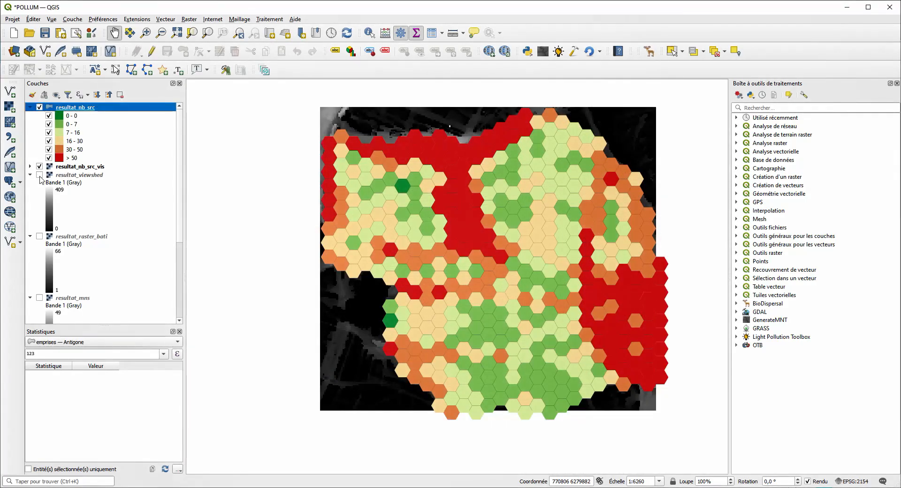
pyautogui.click(40, 107)
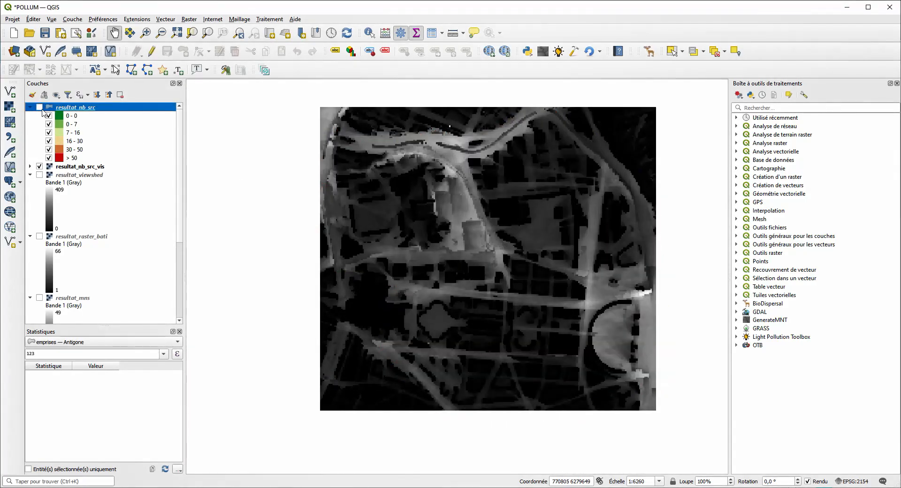
pyautogui.moveTo(417, 249); pyautogui.dragTo(396, 271)
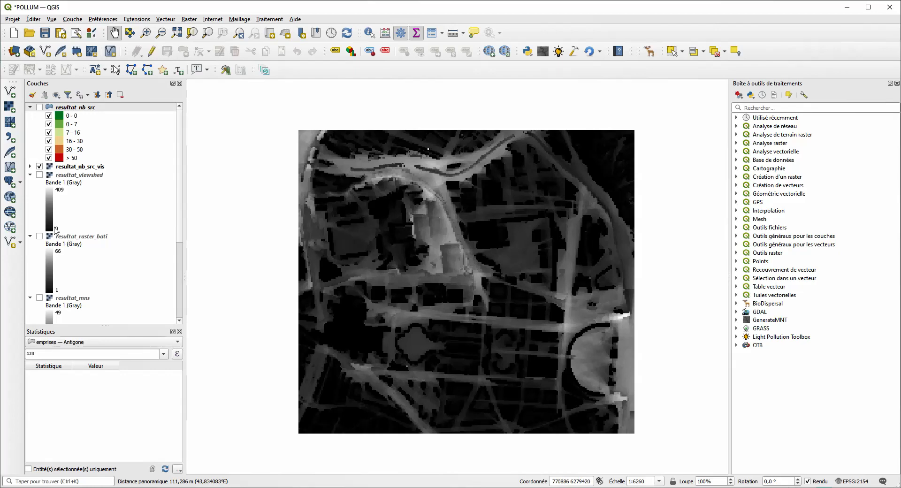
pyautogui.moveTo(450, 235); pyautogui.dragTo(417, 212)
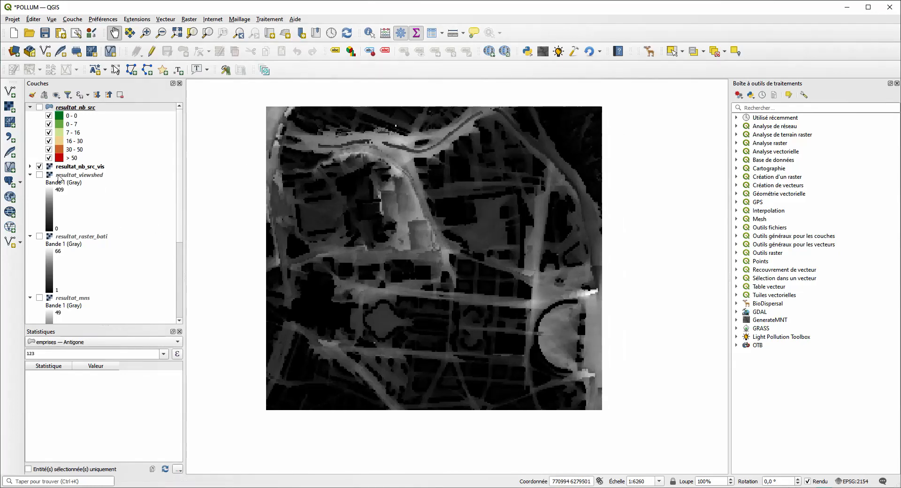
pyautogui.moveTo(577, 353); pyautogui.dragTo(548, 353)
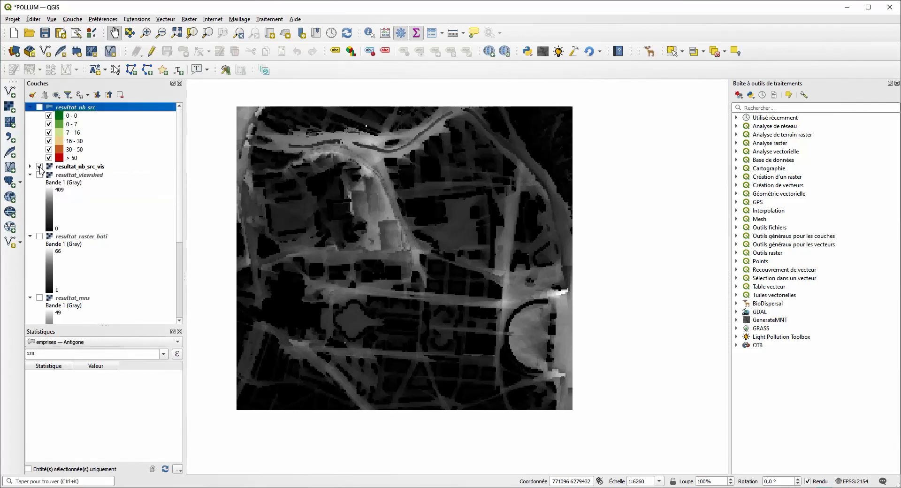
# Show resultat_viewshed without and with resultat_nb_src_vis over it to compare the two rasters
pyautogui.click(39, 166)
pyautogui.click(40, 174)
pyautogui.click(39, 166)
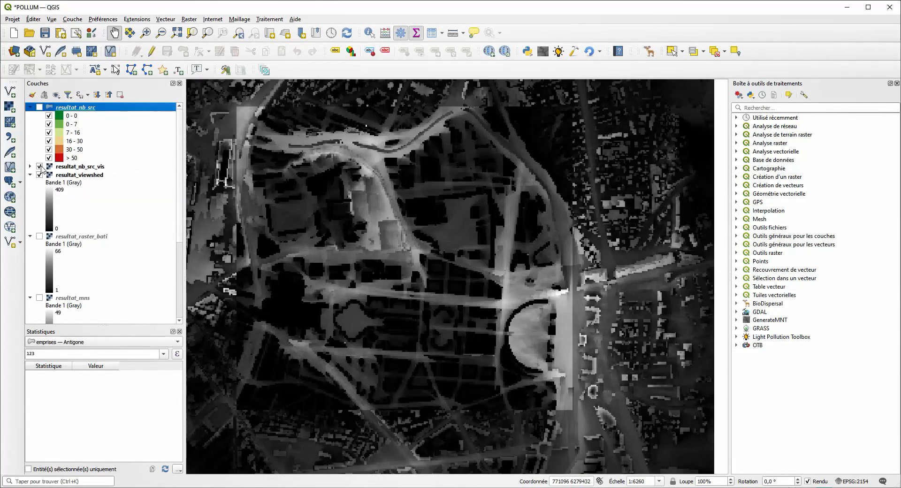
# Hide resultat_viewshed and examine the full extent of the resultat_nb_src_vis raster on its own
pyautogui.moveTo(437, 219); pyautogui.dragTo(454, 230)
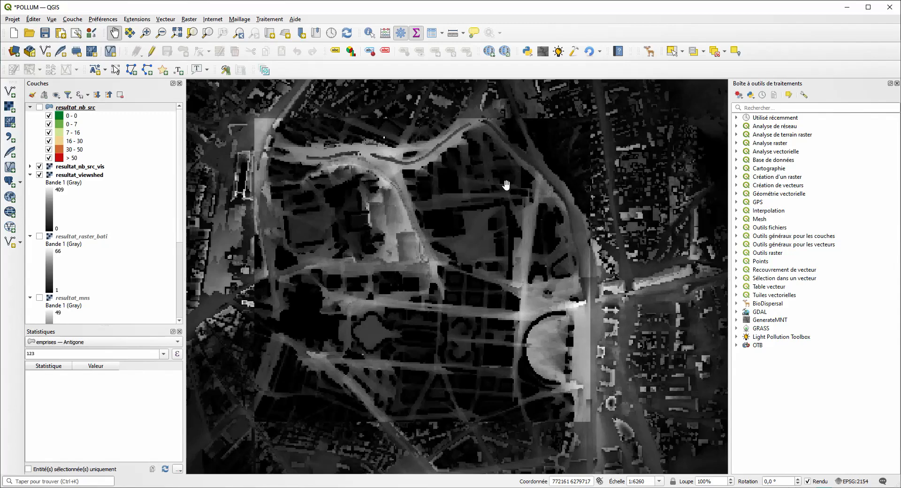
pyautogui.moveTo(477, 309); pyautogui.dragTo(501, 279)
pyautogui.moveTo(482, 225); pyautogui.dragTo(475, 248)
pyautogui.click(39, 175)
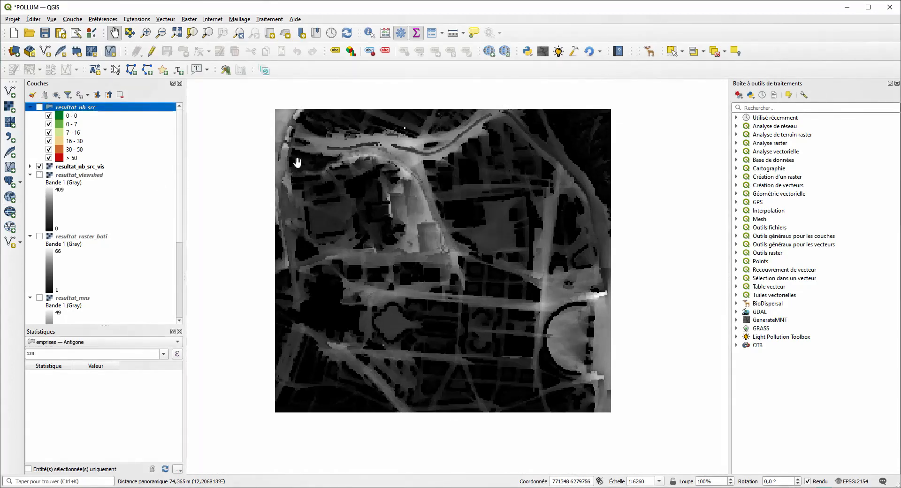
pyautogui.moveTo(298, 161); pyautogui.dragTo(301, 192)
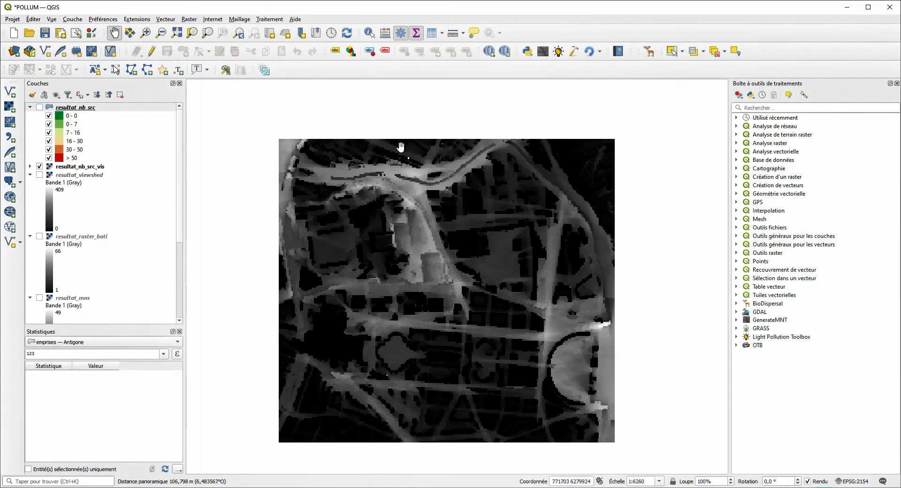
pyautogui.moveTo(377, 193); pyautogui.dragTo(352, 209)
pyautogui.scroll(-1, 354, 213)
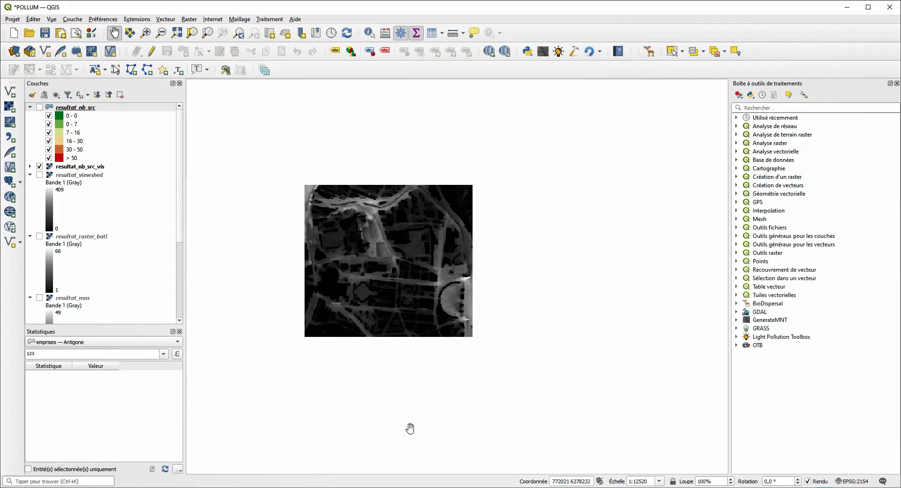
pyautogui.moveTo(496, 184); pyautogui.dragTo(510, 218)
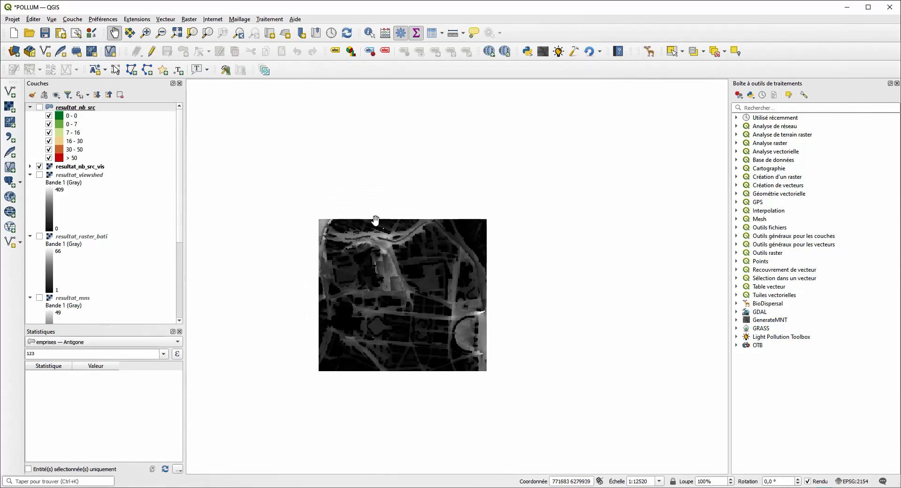
# Replace the resultat_nb_src_vis raster with the resultat_nb_src hexagon layer and show the Google Hybrid basemap beneath it
pyautogui.click(40, 166)
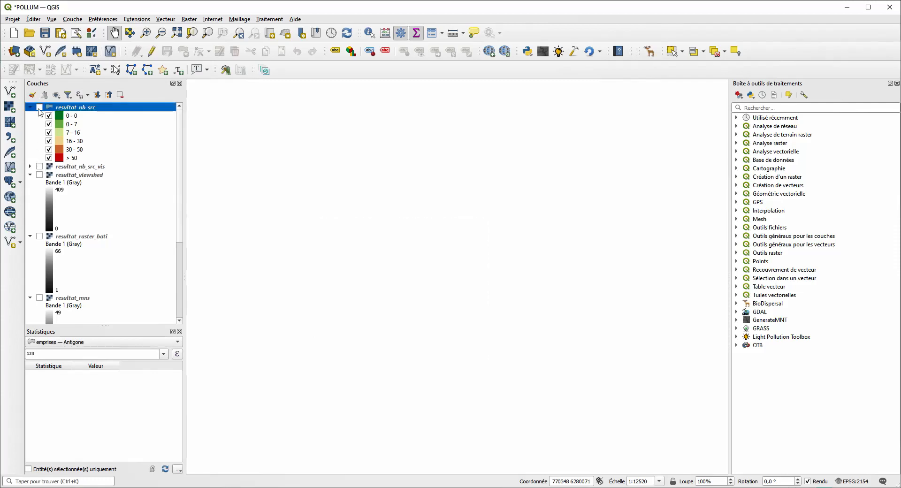
pyautogui.click(40, 108)
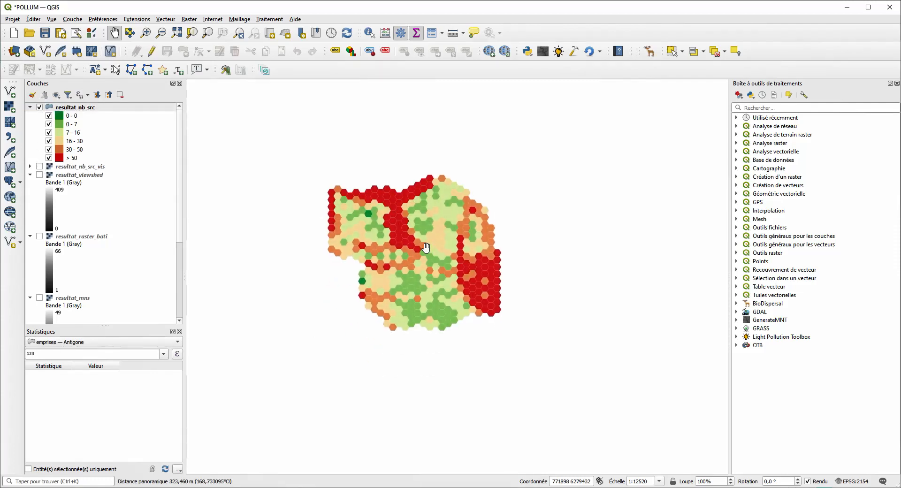
pyautogui.scroll(-5, 52, 306)
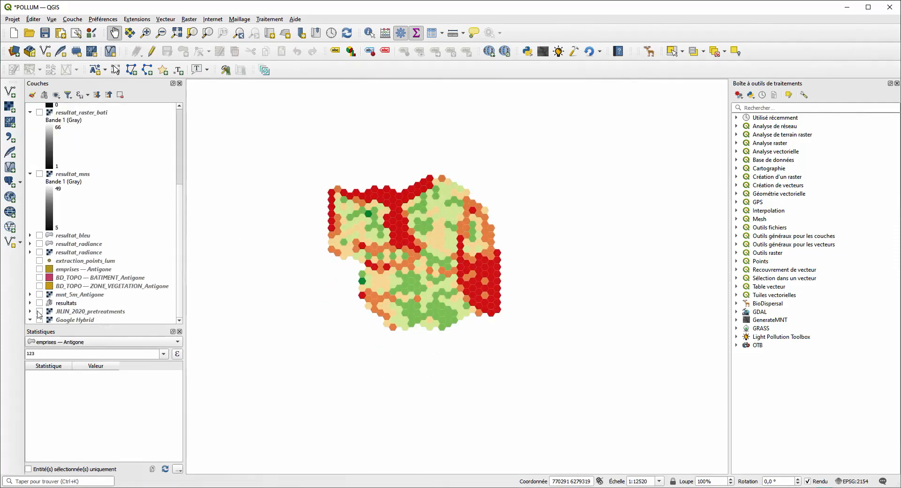
pyautogui.click(39, 312)
pyautogui.click(40, 312)
pyautogui.click(39, 320)
pyautogui.scroll(1, 382, 202)
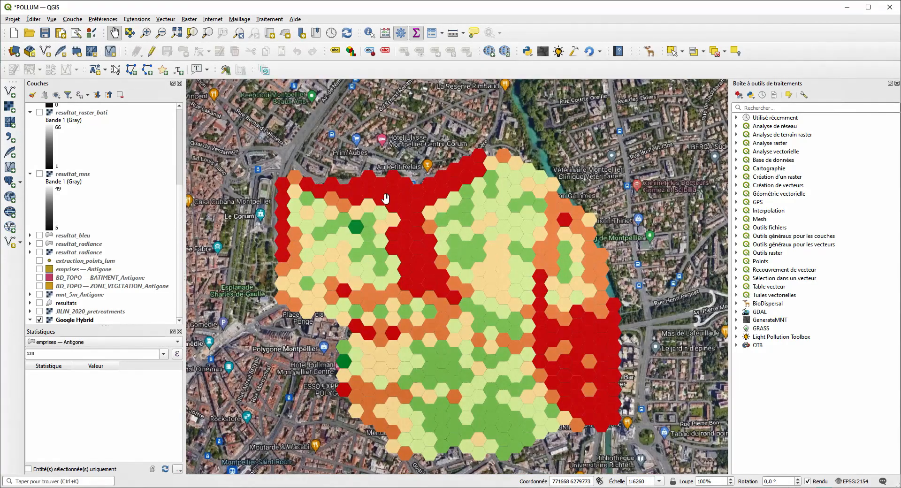
pyautogui.scroll(5, 52, 169)
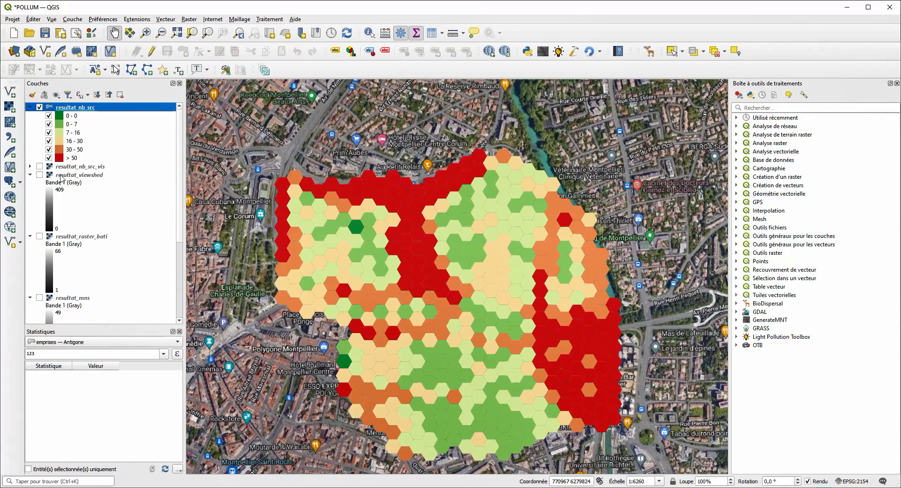
pyautogui.moveTo(459, 277); pyautogui.dragTo(417, 257)
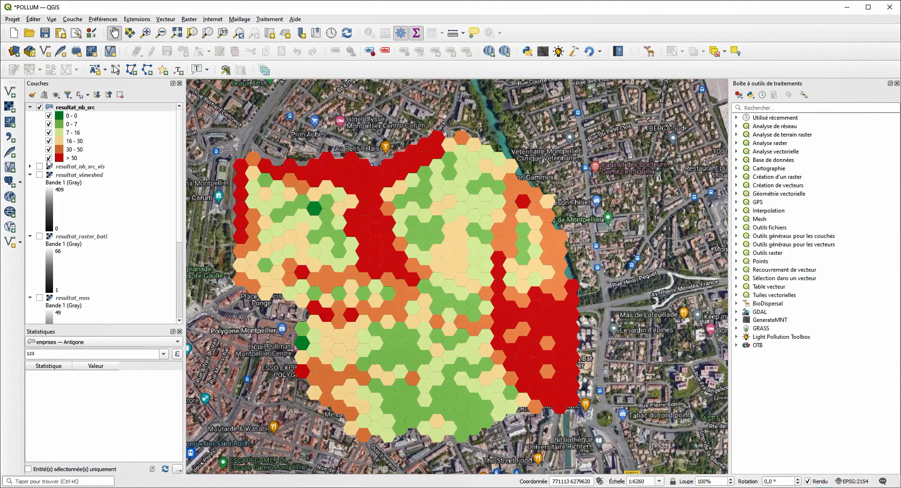
# Hide and restore the > 50 class of resultat_nb_src to examine the most exposed areas against the basemap
pyautogui.click(49, 158)
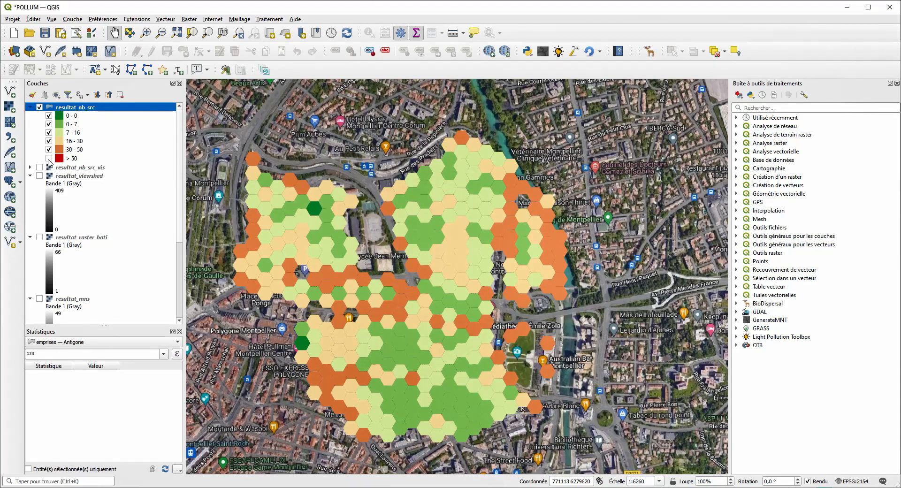
pyautogui.click(49, 159)
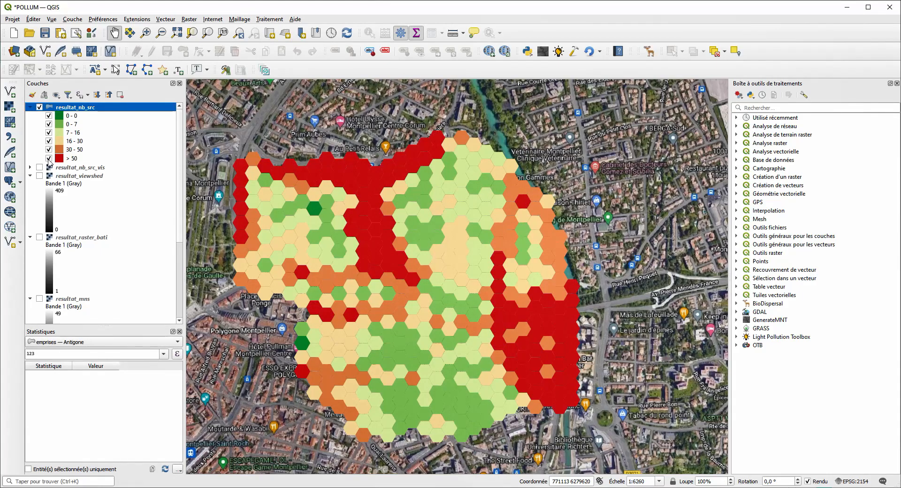
pyautogui.moveTo(321, 192); pyautogui.dragTo(355, 233)
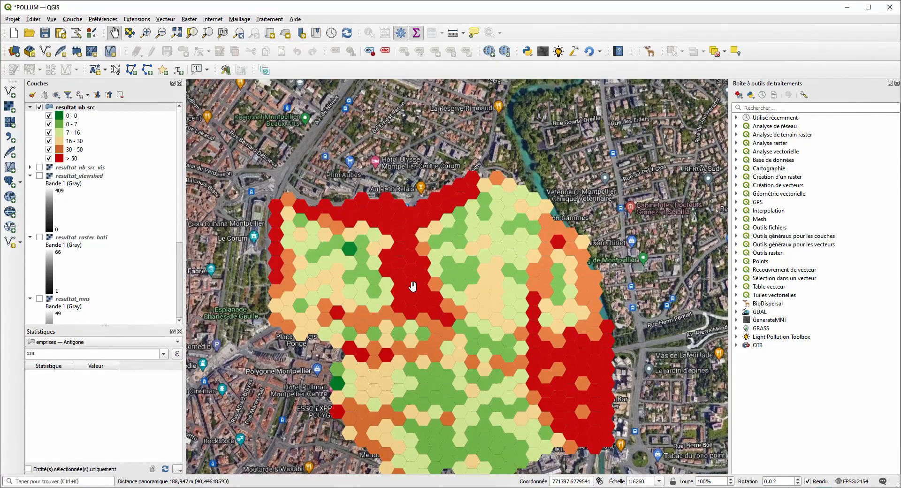
pyautogui.moveTo(413, 286); pyautogui.dragTo(376, 235)
pyautogui.moveTo(225, 175); pyautogui.dragTo(226, 229)
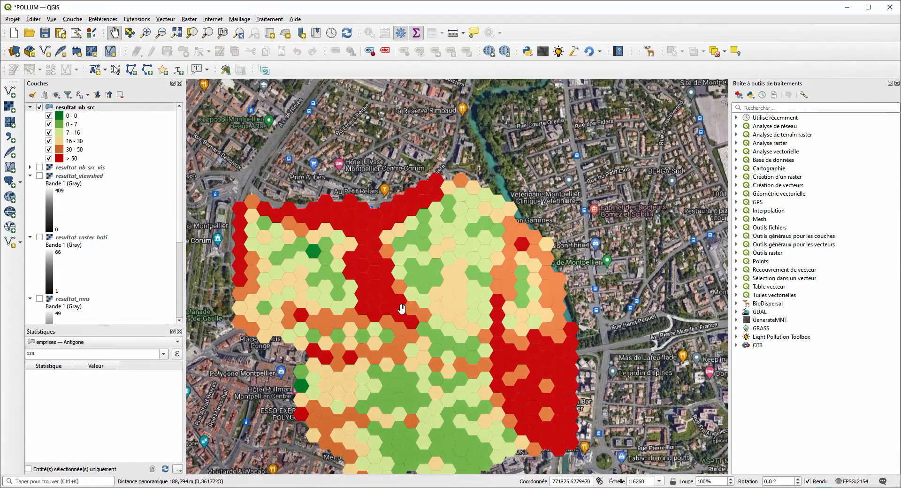
pyautogui.moveTo(402, 309); pyautogui.dragTo(377, 266)
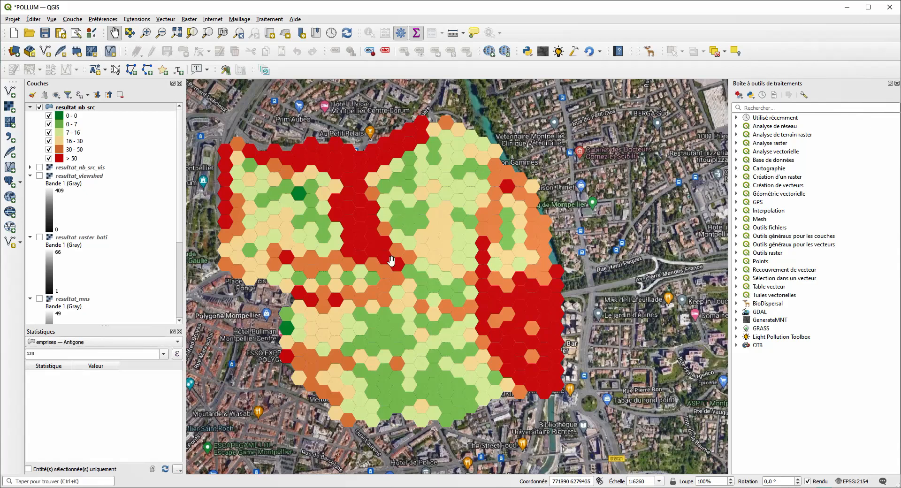
# Reopen the Light Pollution Toolbox, review the observer height among the viewshed calculation parameters, and close it to return to the hexagon map
pyautogui.click(558, 51)
pyautogui.click(353, 126)
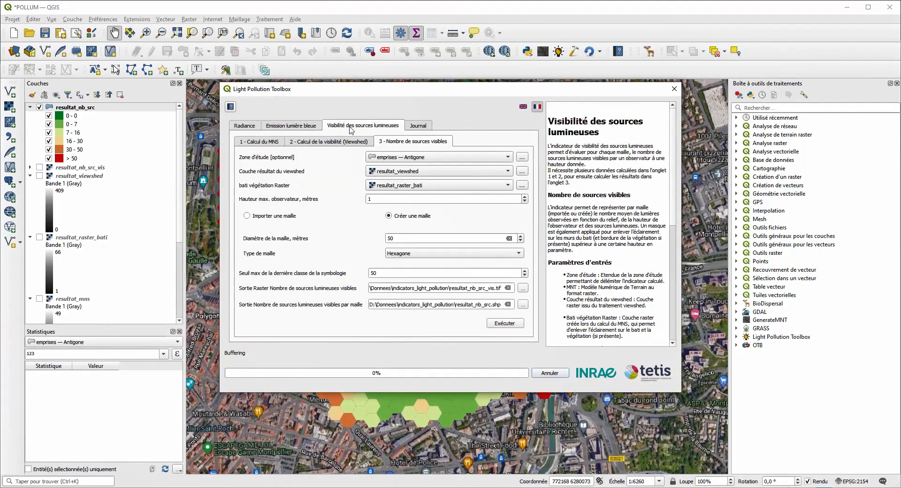
pyautogui.click(329, 142)
pyautogui.click(398, 141)
pyautogui.click(373, 142)
pyautogui.click(373, 212)
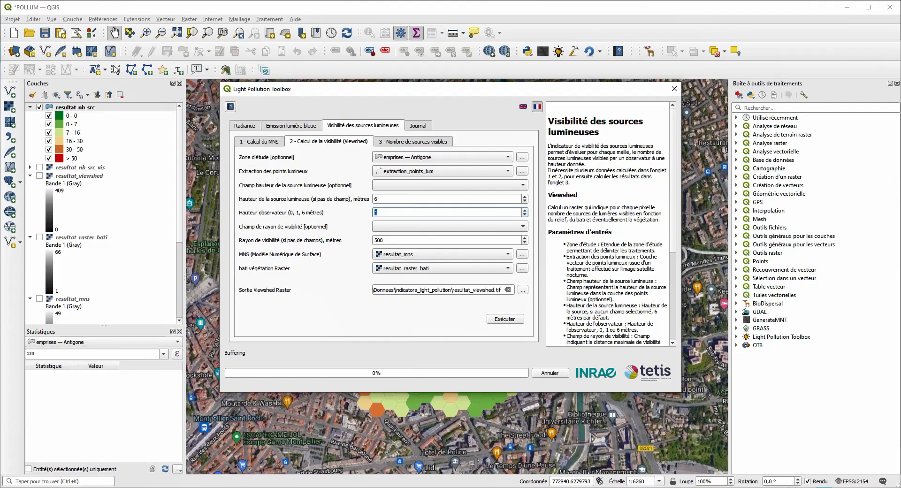
pyautogui.click(675, 89)
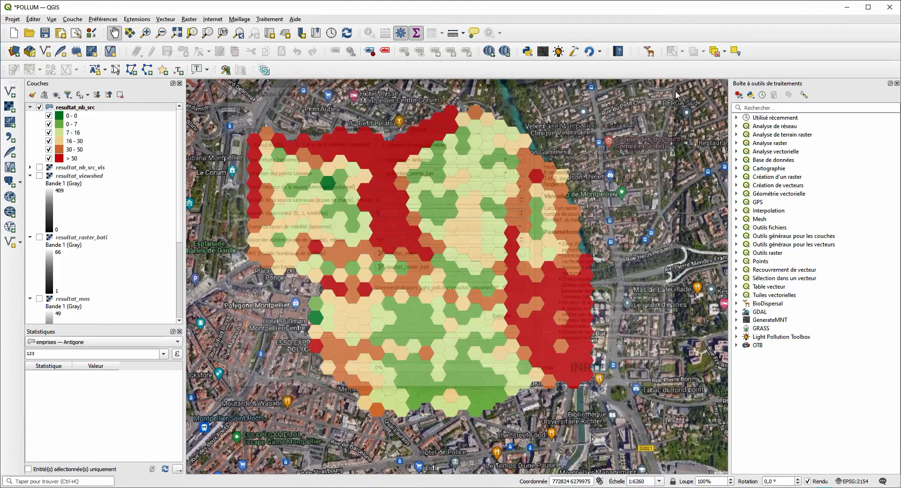
pyautogui.moveTo(583, 261); pyautogui.dragTo(572, 272)
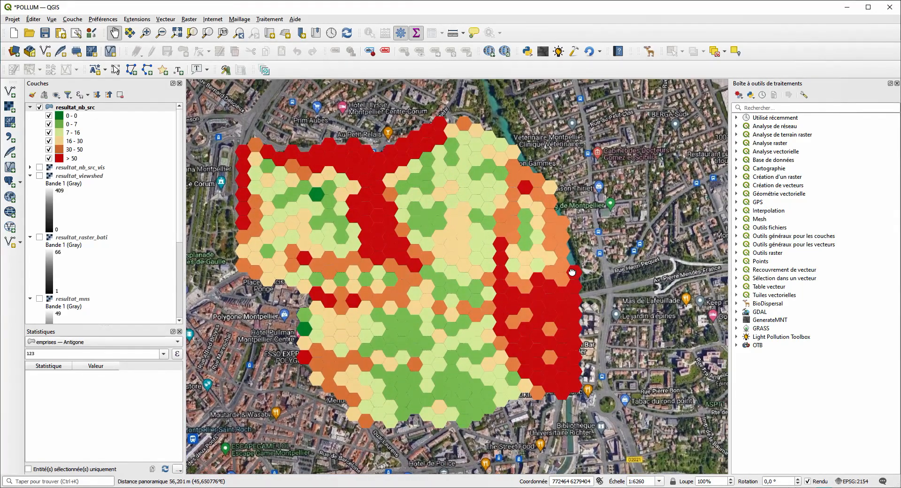